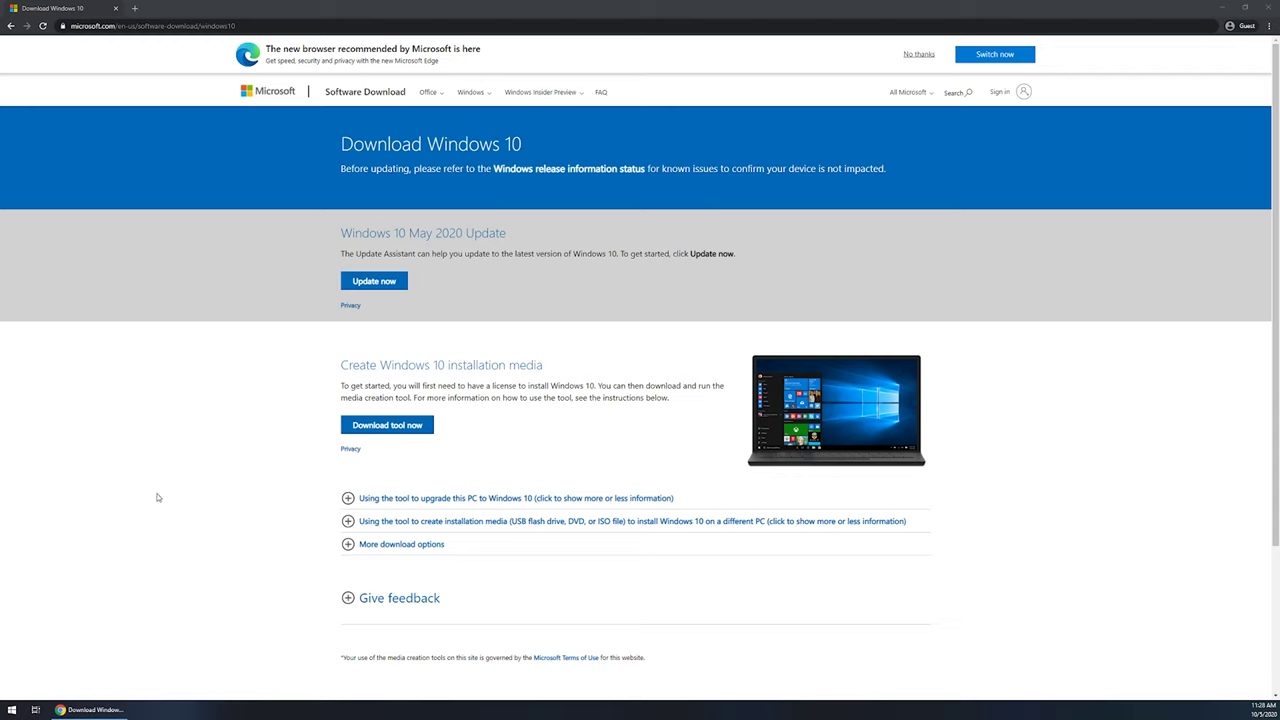
Download the Windows 10 media creation tool using 'Download tool now' on Microsoft's download page
click(120, 26)
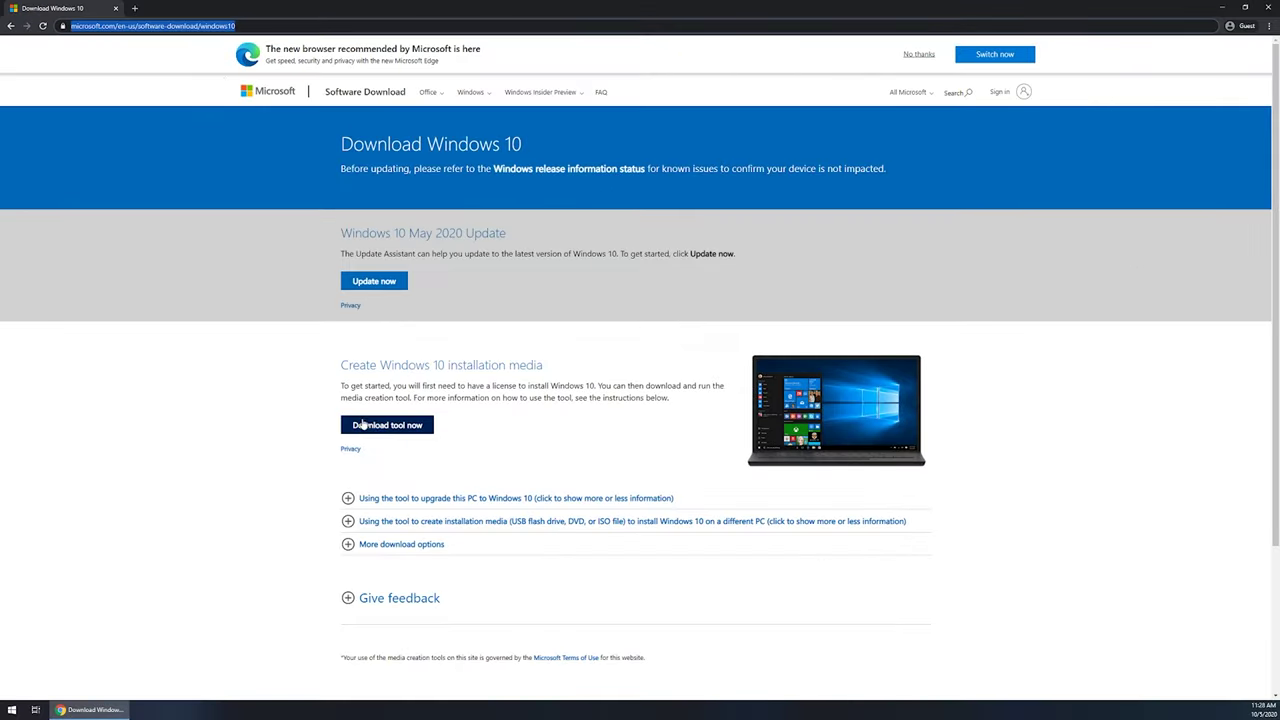
click(405, 437)
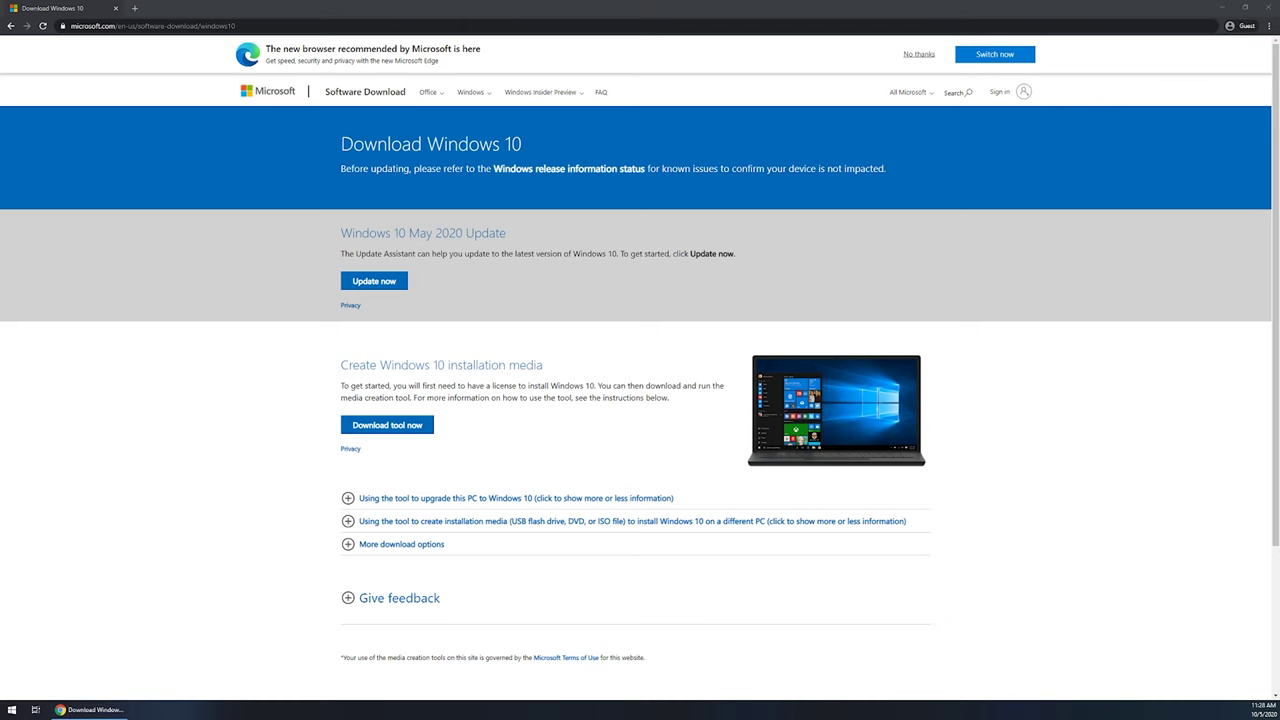
Minimize Chrome, reposition the Setup window, and accept the Microsoft license terms
click(1226, 8)
mouse_move(606, 231)
mouse_down()
mouse_move(530, 216)
mouse_move(611, 242)
mouse_move(616, 211)
mouse_up()
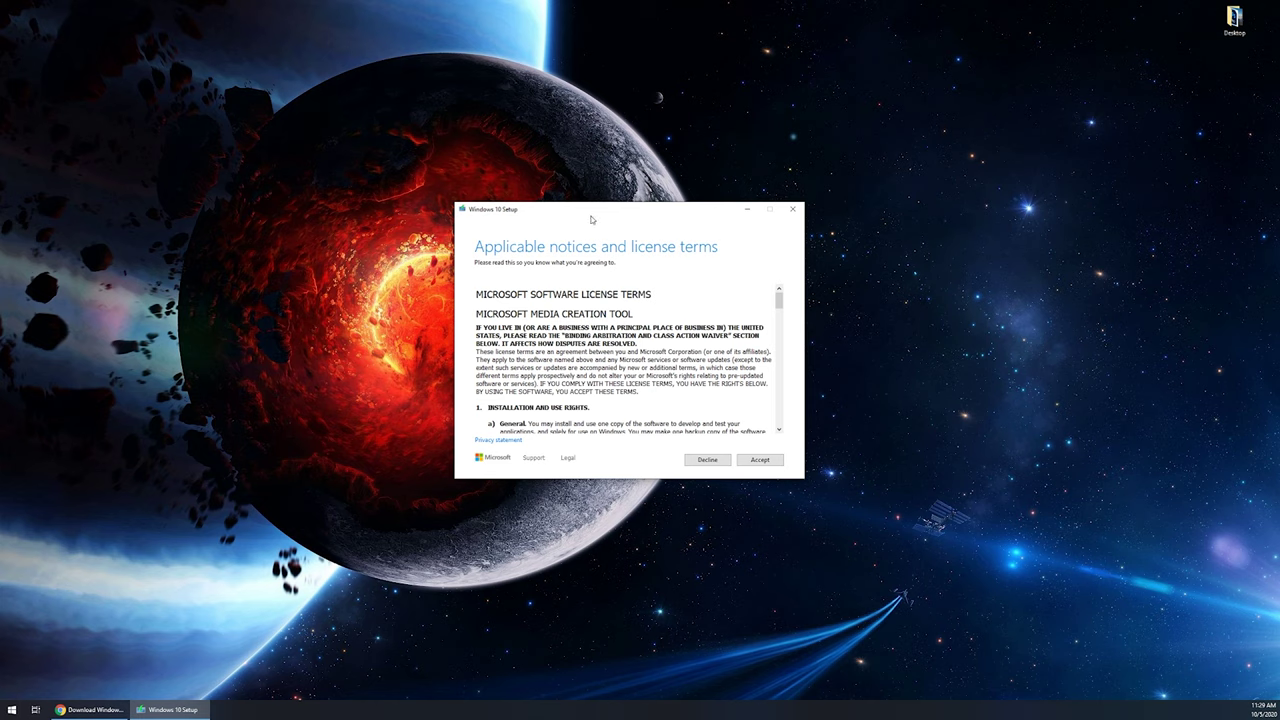
scroll(528, 285, down, 15)
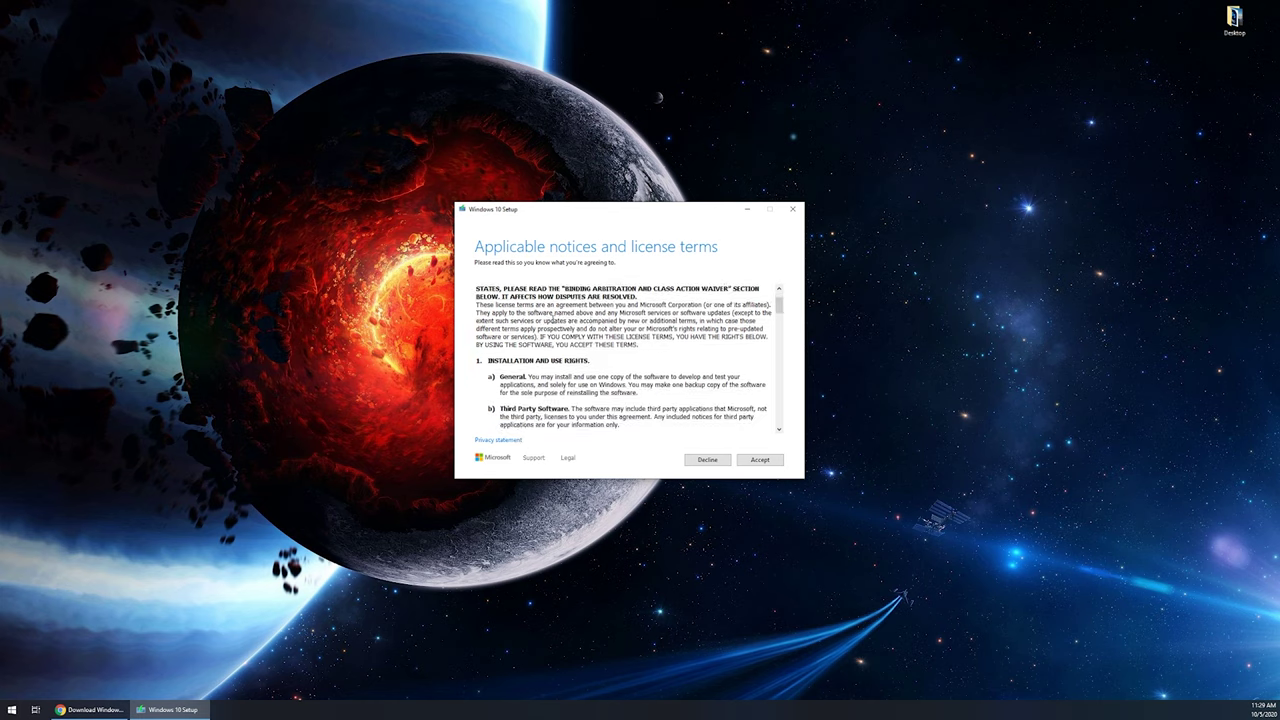
scroll(630, 360, up, 15)
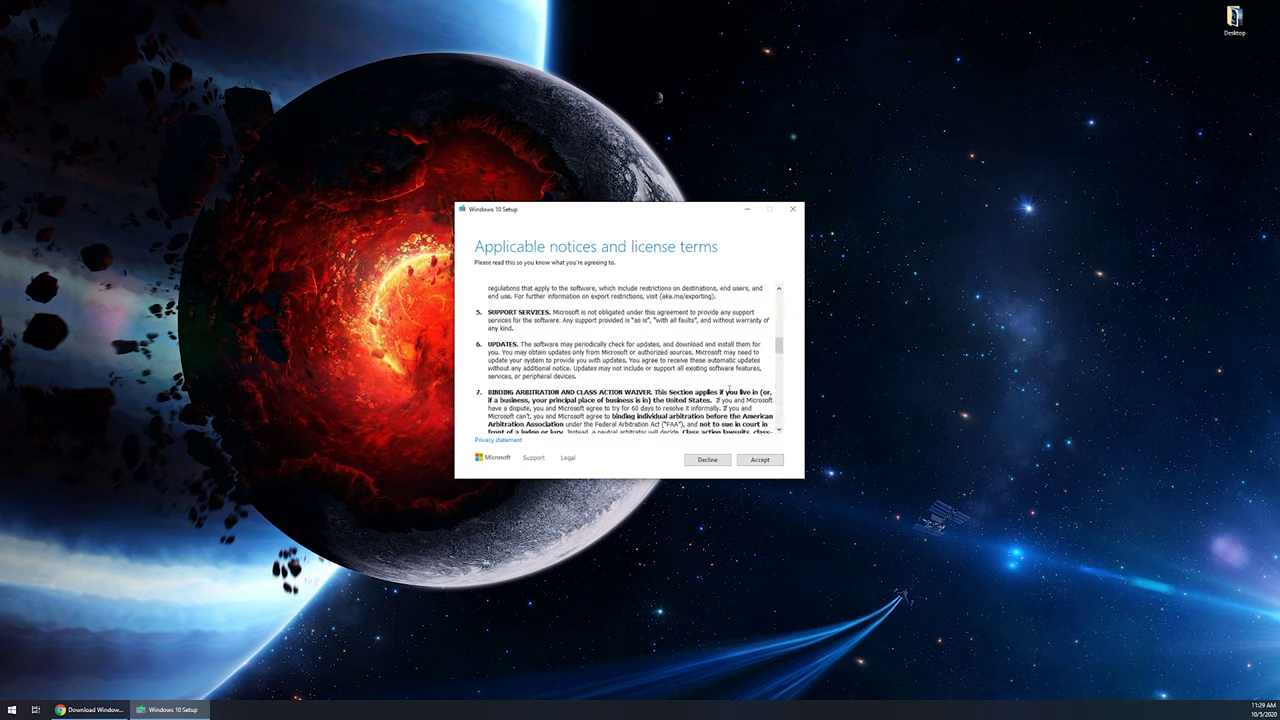
click(772, 457)
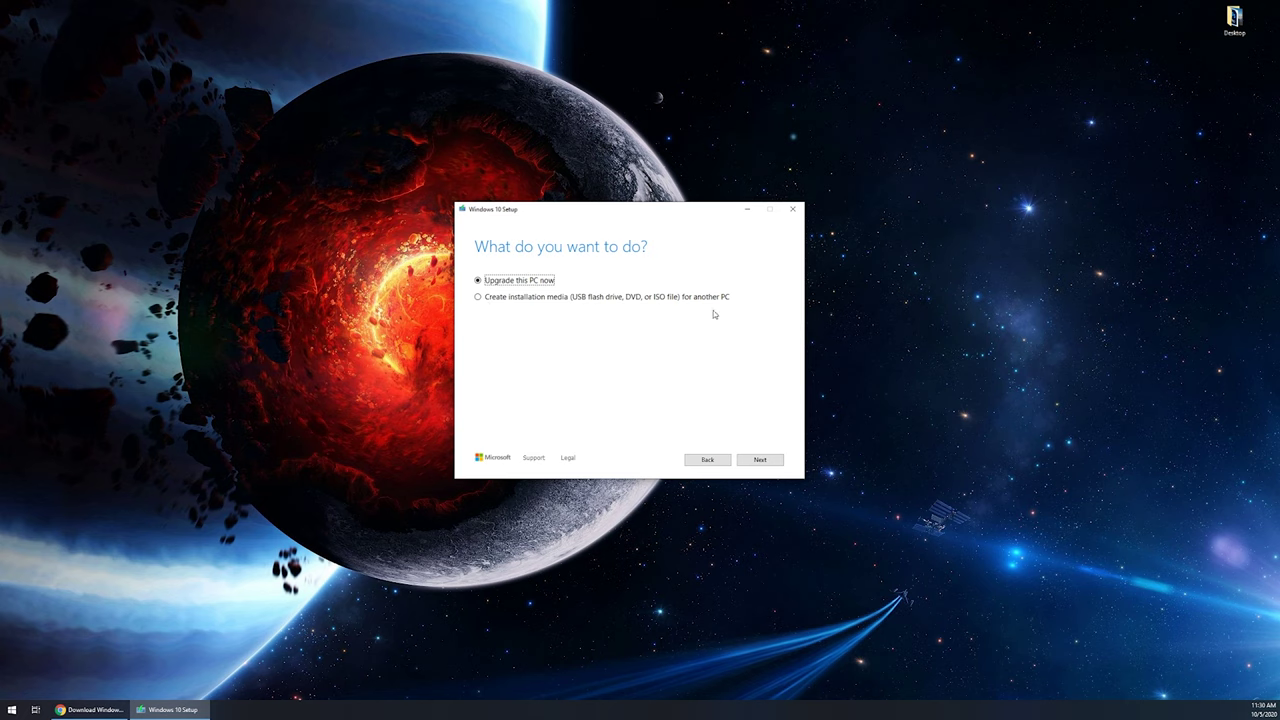
Choose installation media for another PC, review language/edition/architecture, and continue with USB flash drive
click(478, 298)
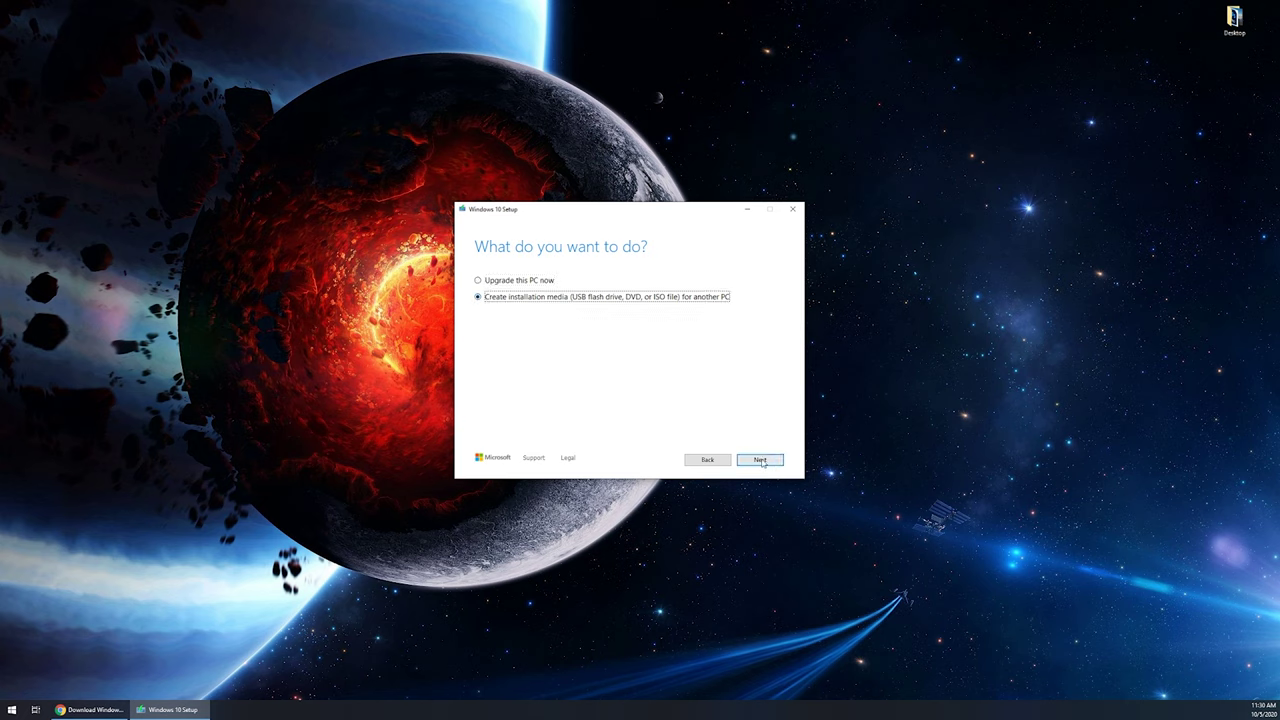
click(759, 461)
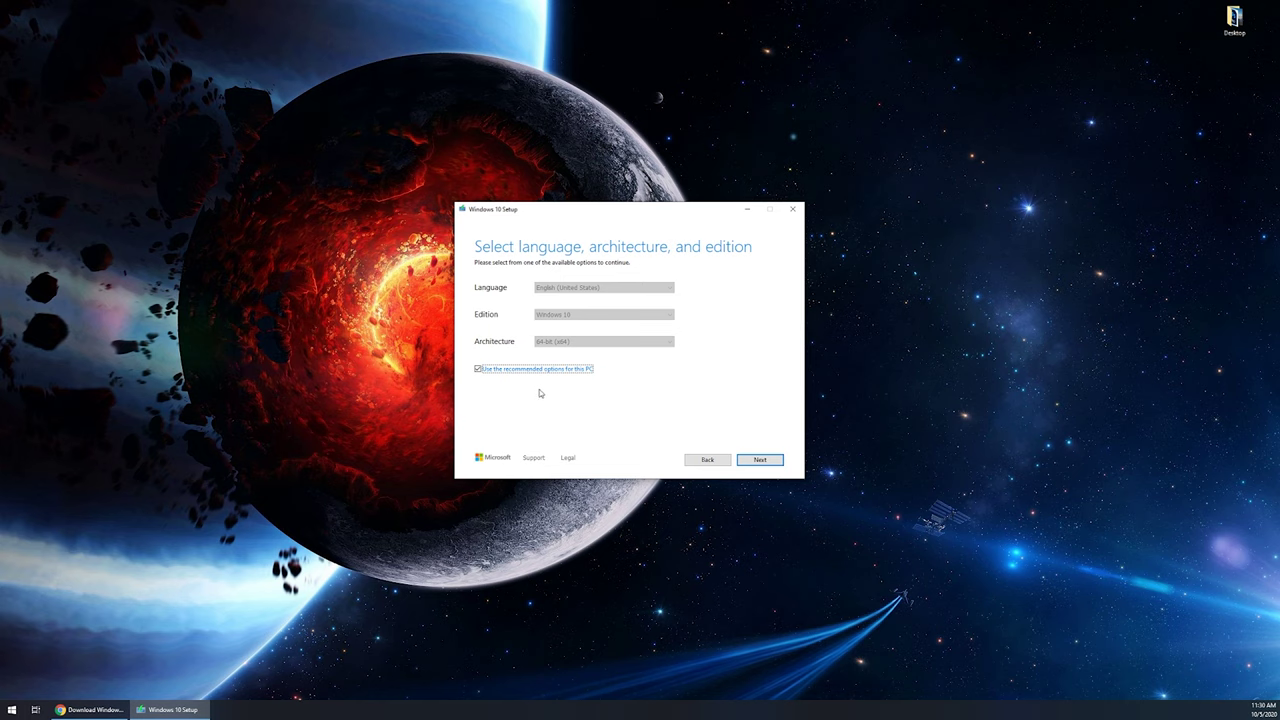
key(space)
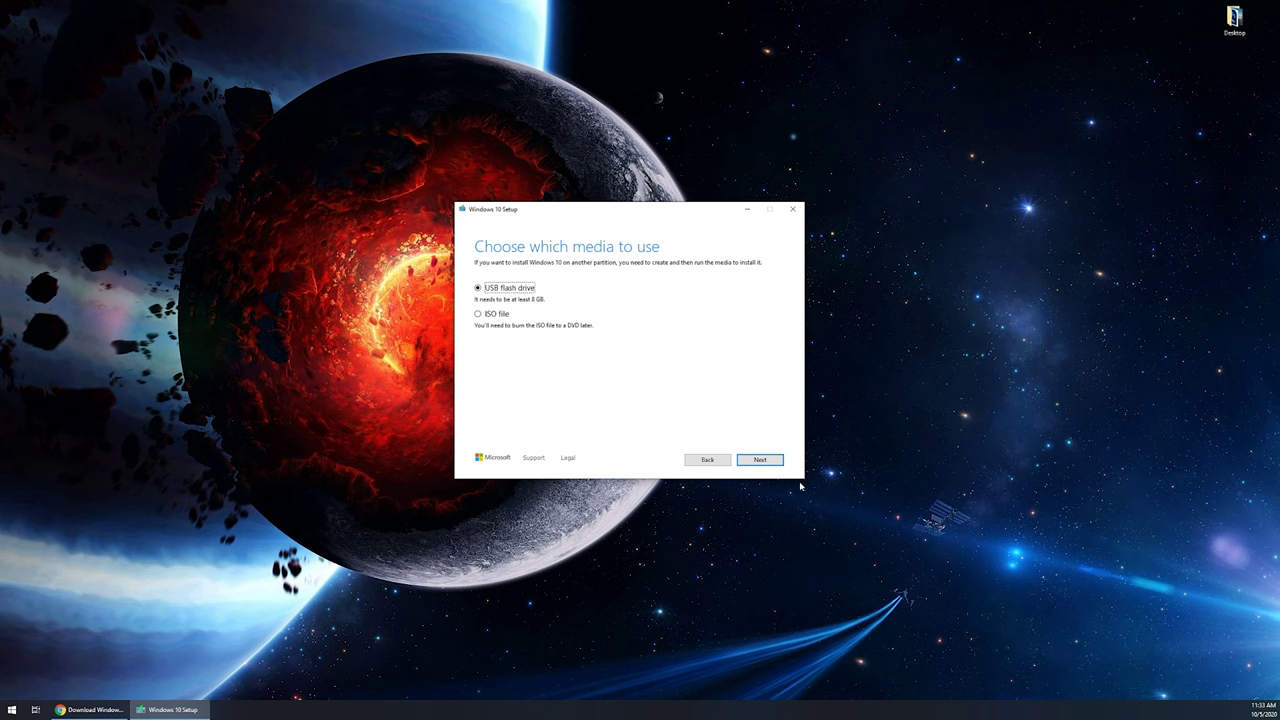
click(767, 462)
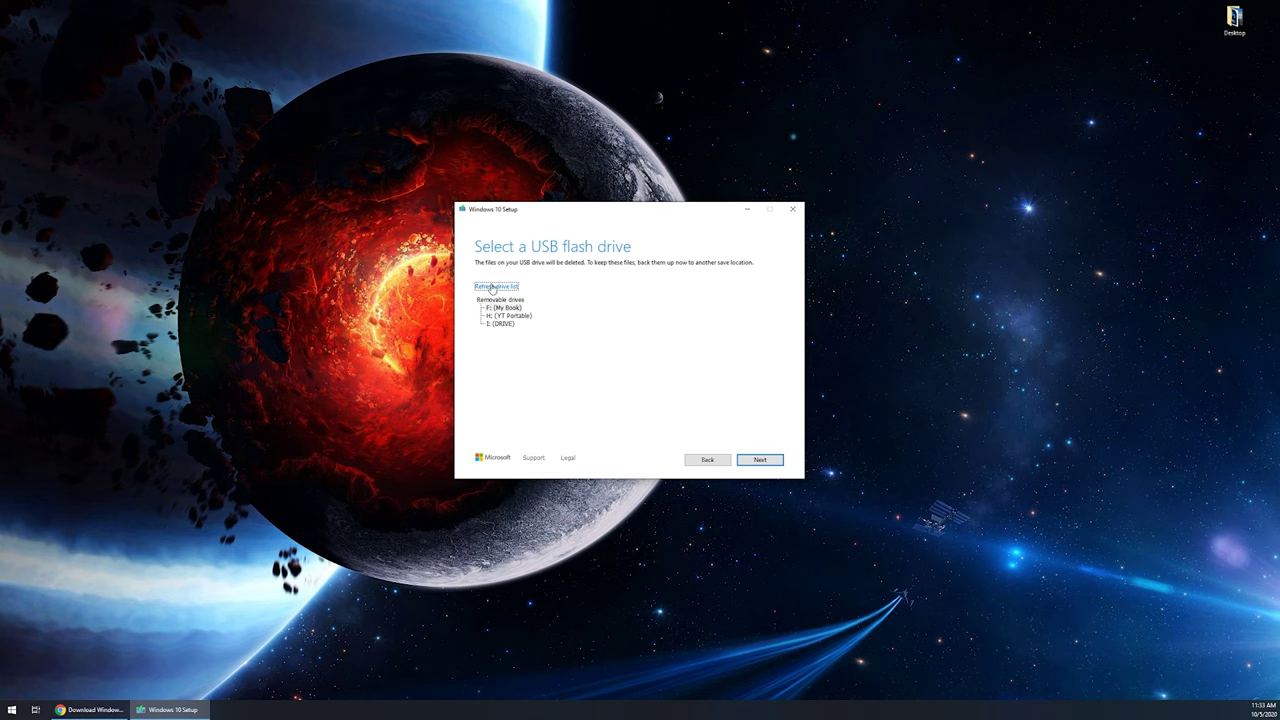
Refresh the drive list, pick I: (DRIVE) as the target, and start writing Windows 10
click(493, 288)
click(494, 308)
click(513, 317)
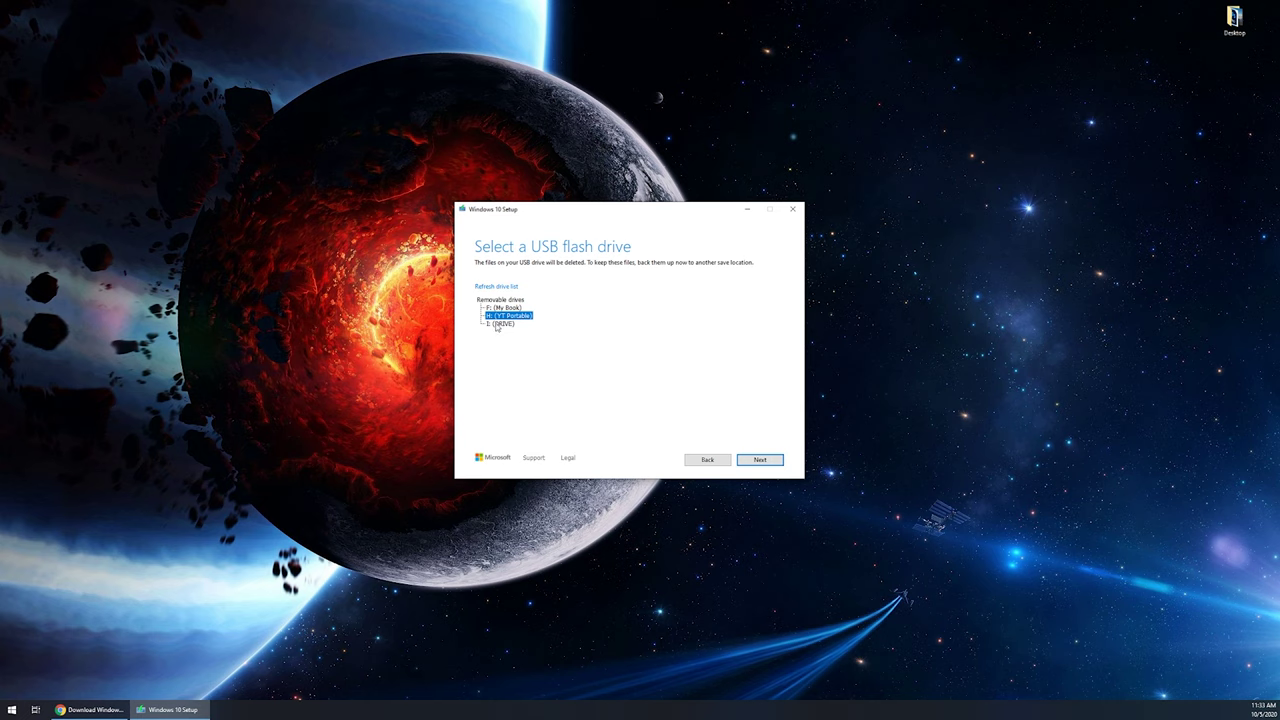
click(500, 324)
click(762, 461)
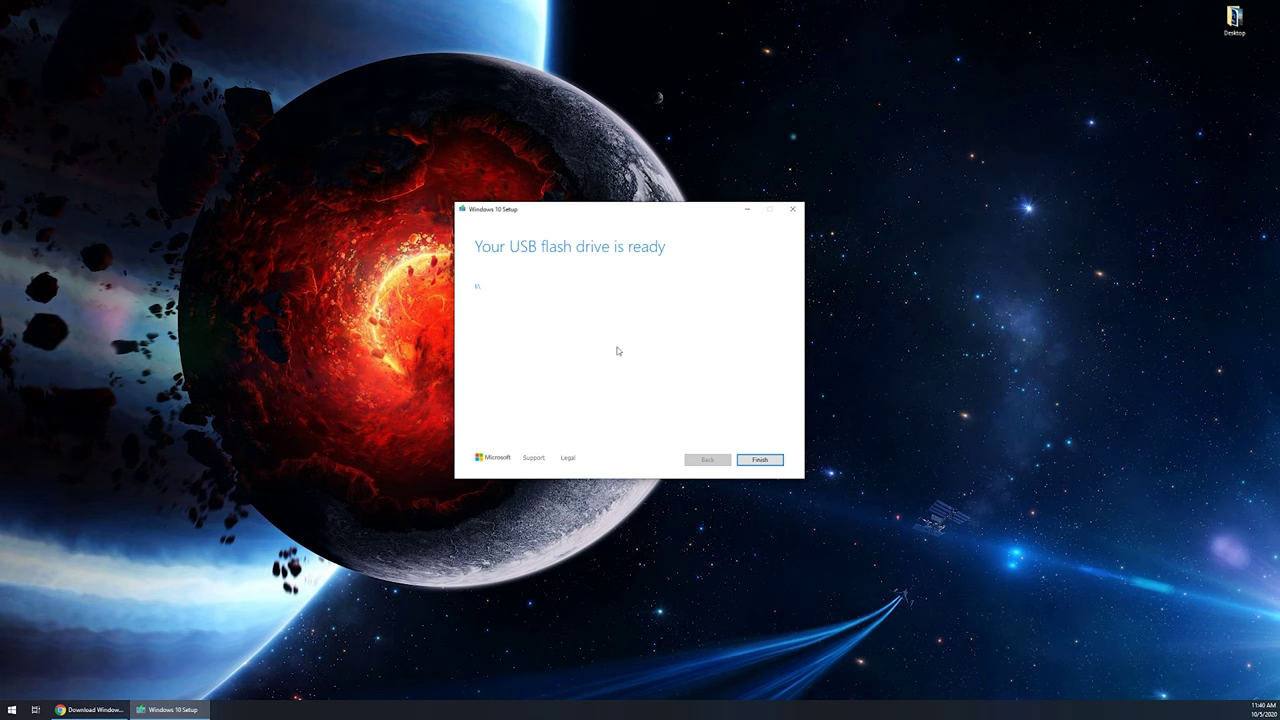
Finish Windows 10 Setup once 'Your USB flash drive is ready' appears
click(756, 460)
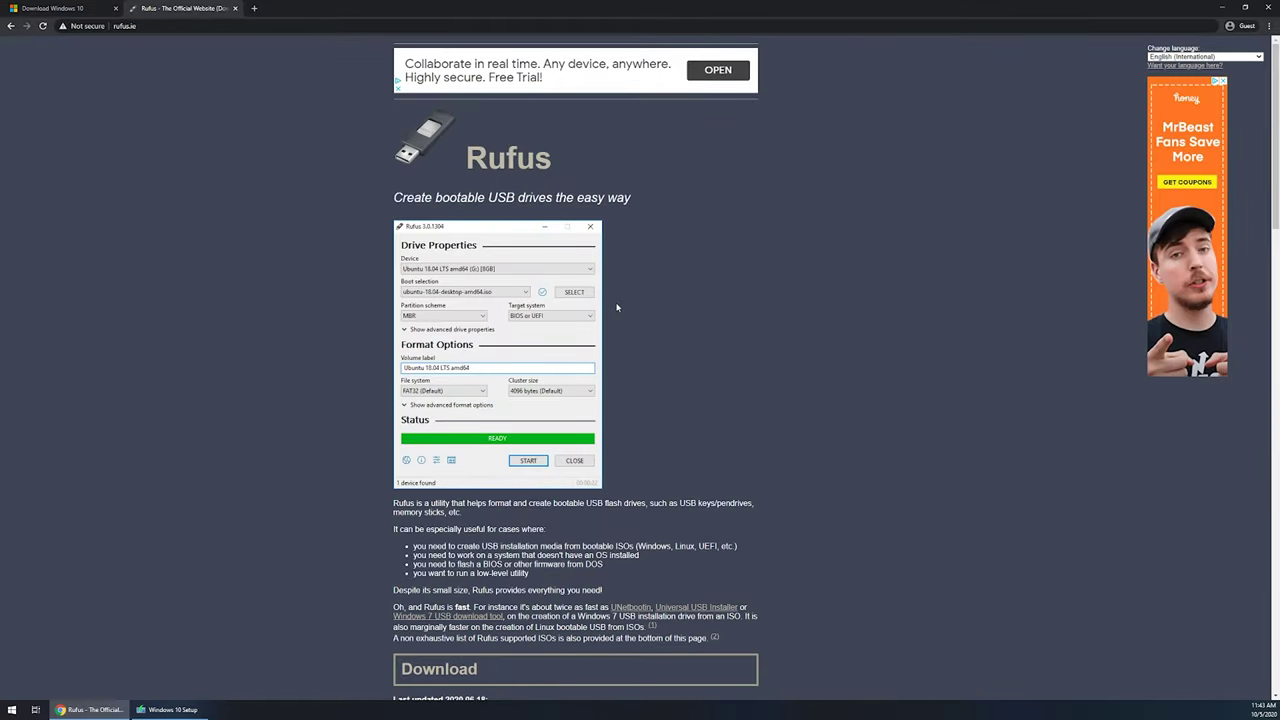
Scroll rufus.ie down to the Download section with the Rufus 3.11 link
scroll(691, 284, down, 3)
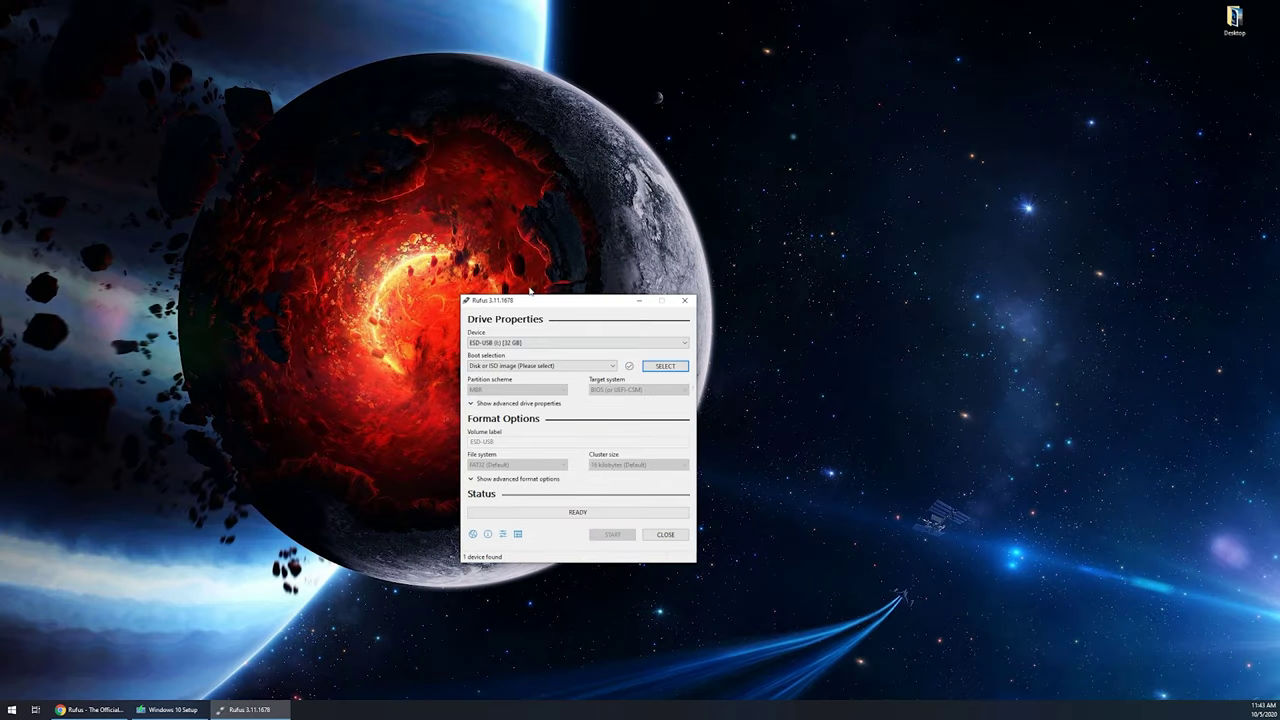
Shift the Rufus window to the upper left and bring Windows 10 Setup back up
drag(536, 300, 592, 184)
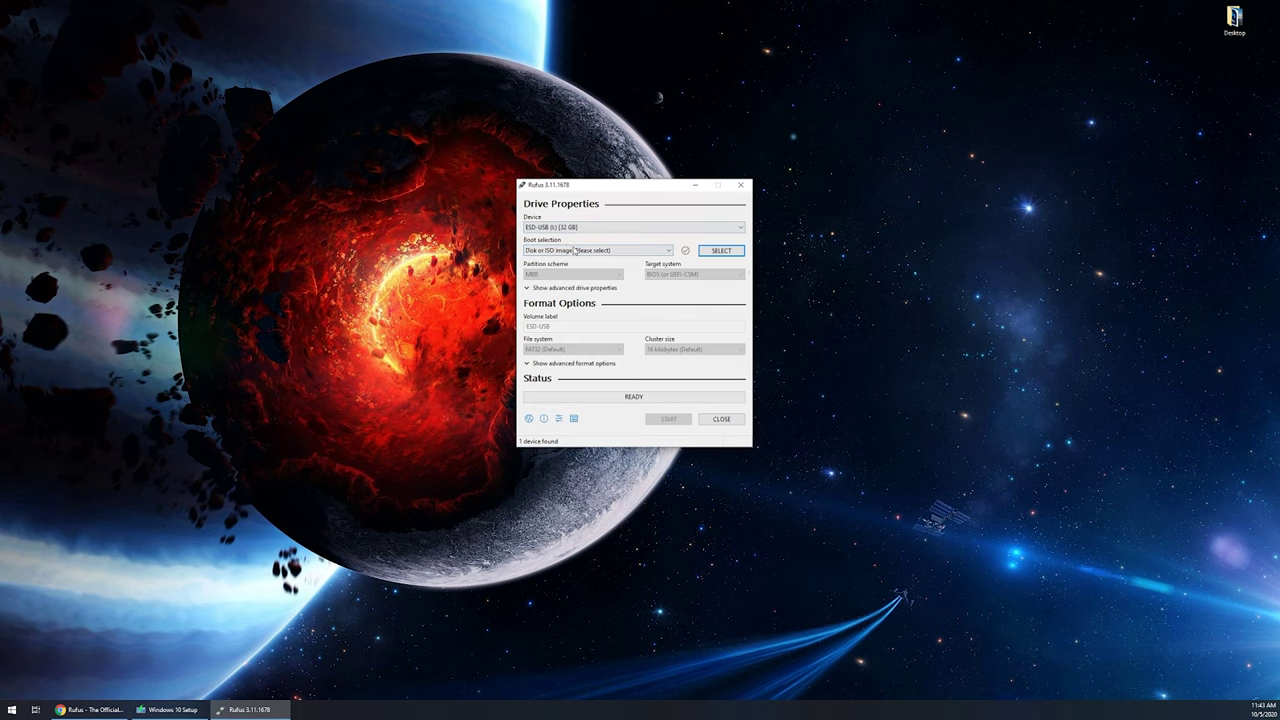
drag(603, 191, 474, 187)
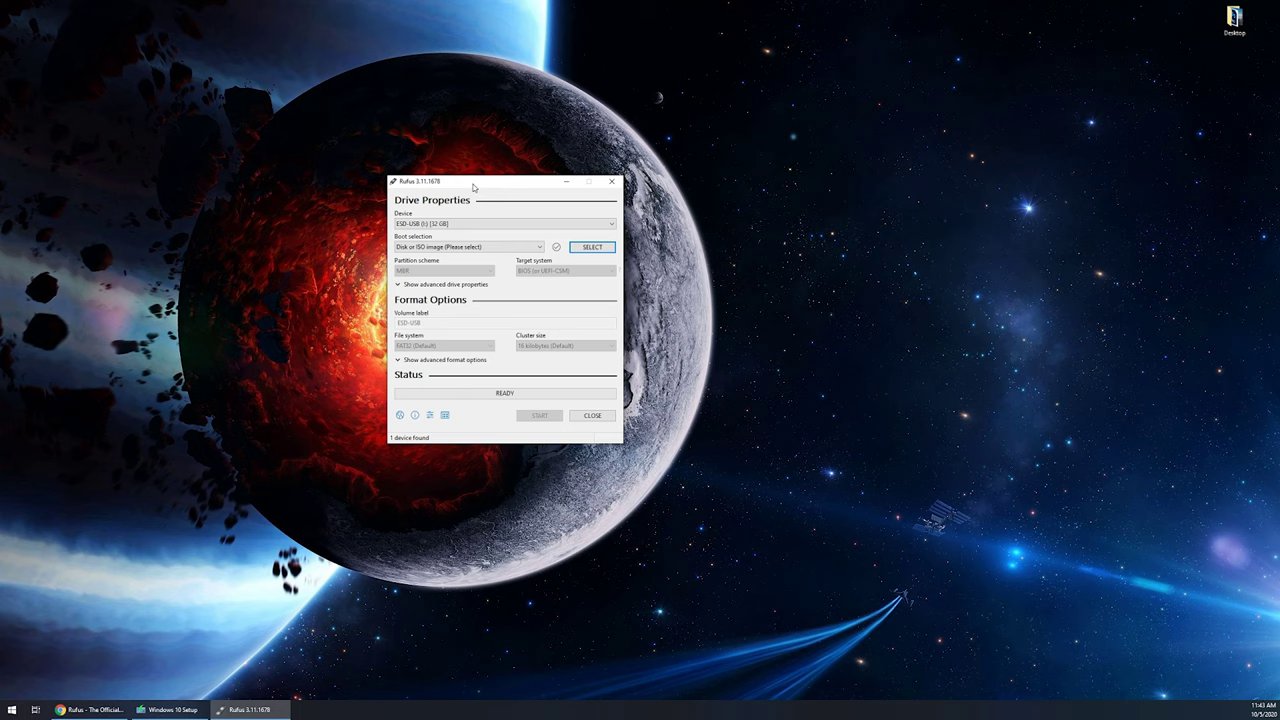
drag(494, 189, 437, 167)
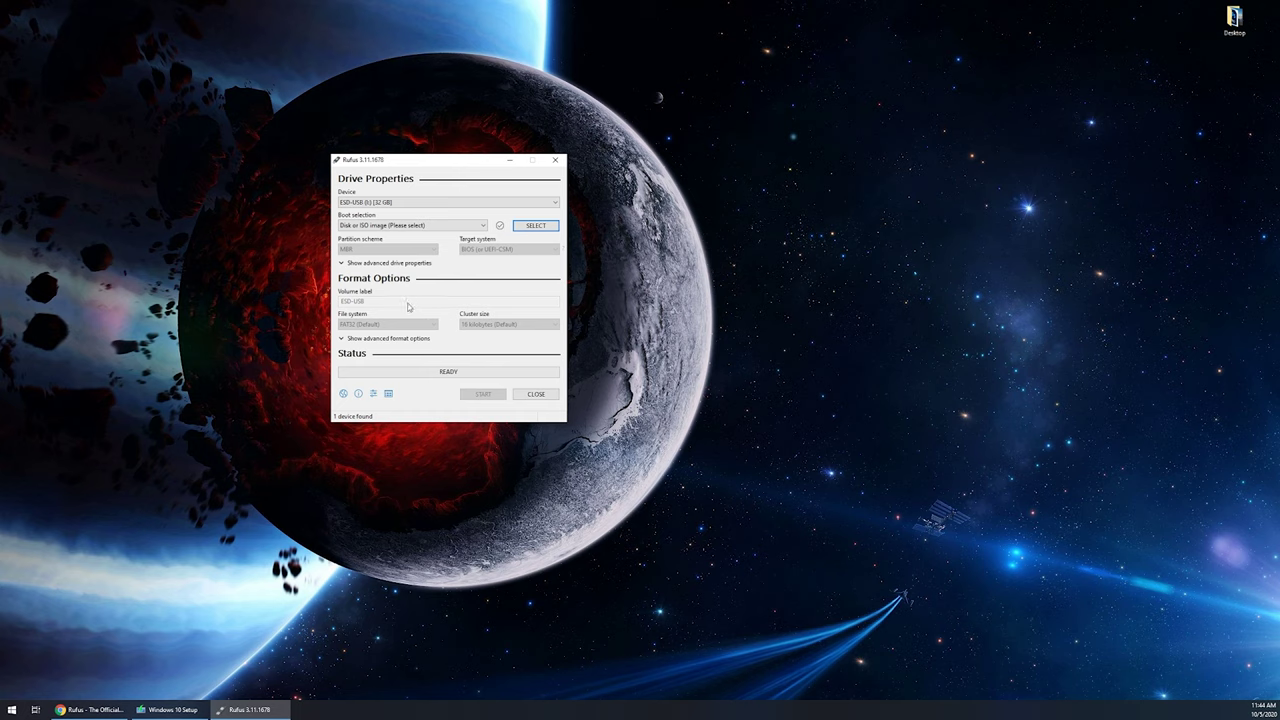
click(170, 709)
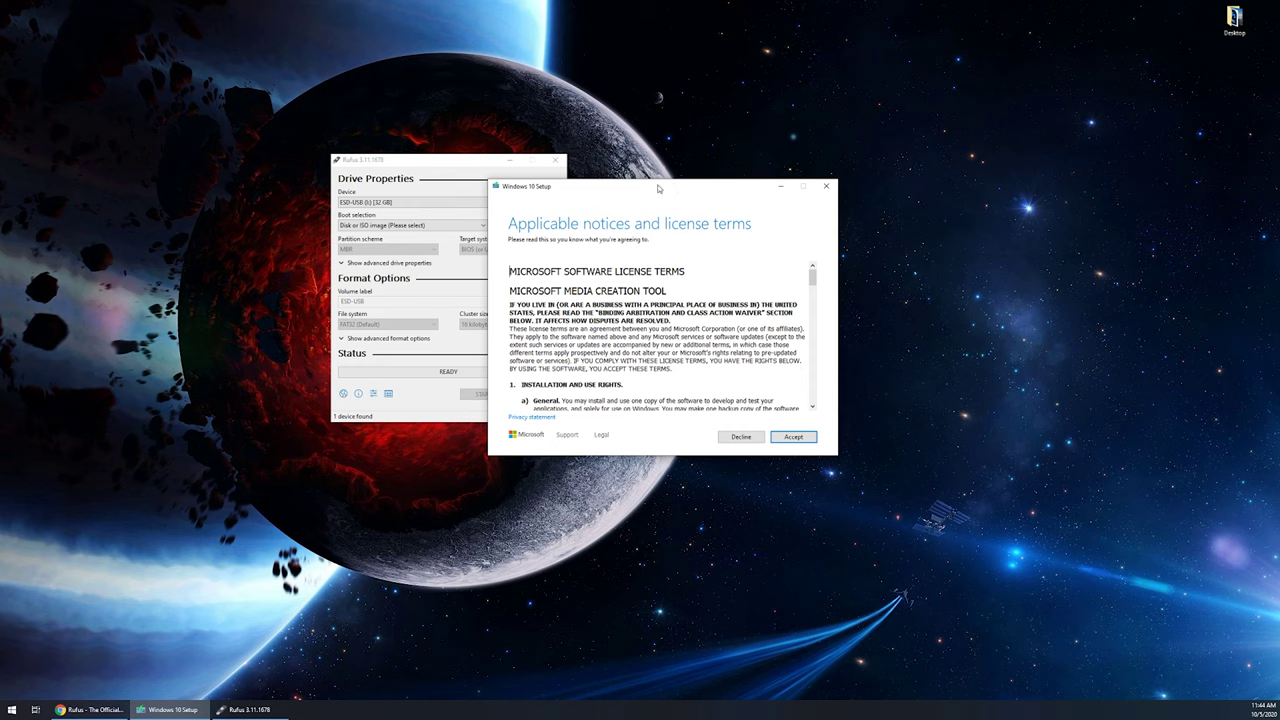
Accept the license, create media for another PC with recommended settings, choosing ISO file as media
click(791, 438)
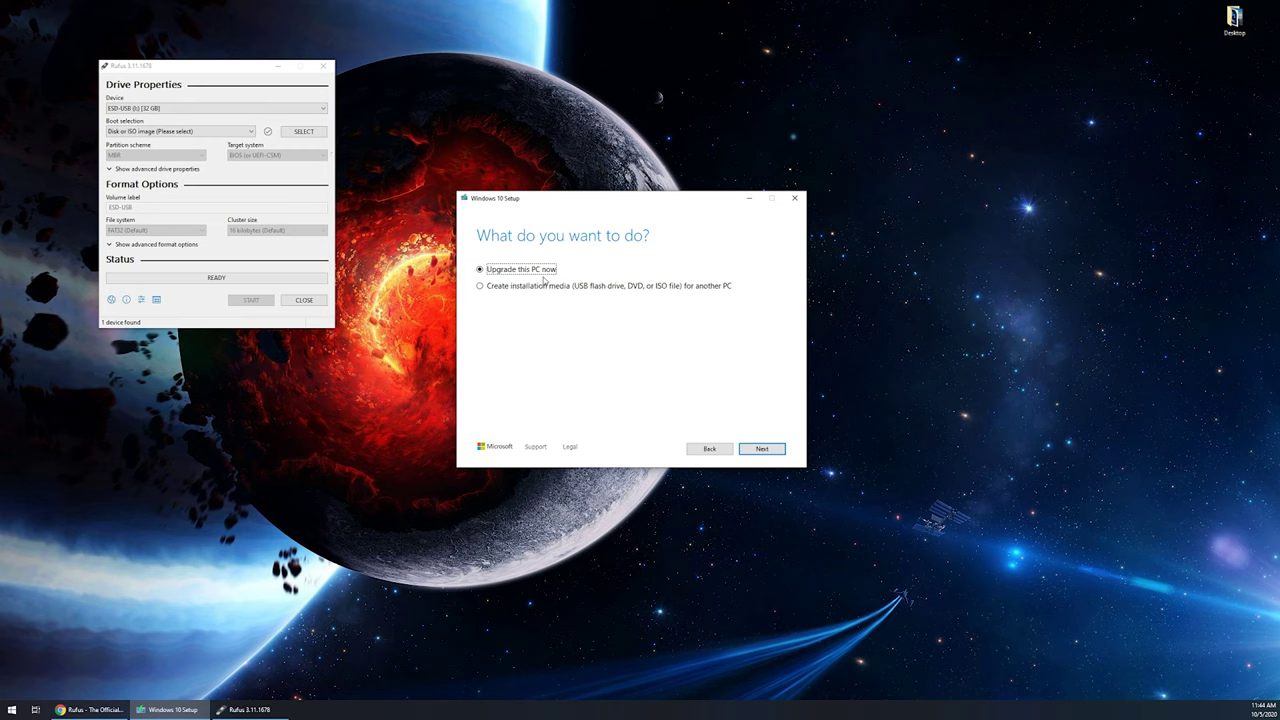
click(518, 291)
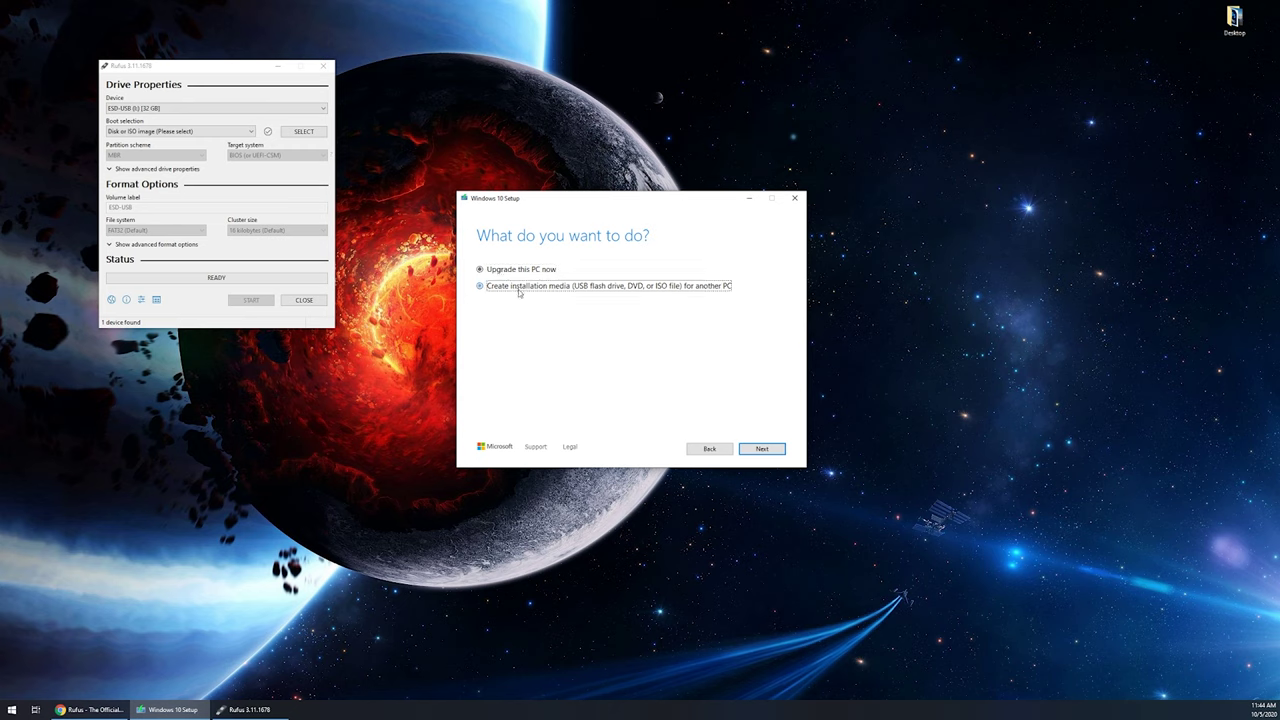
click(760, 449)
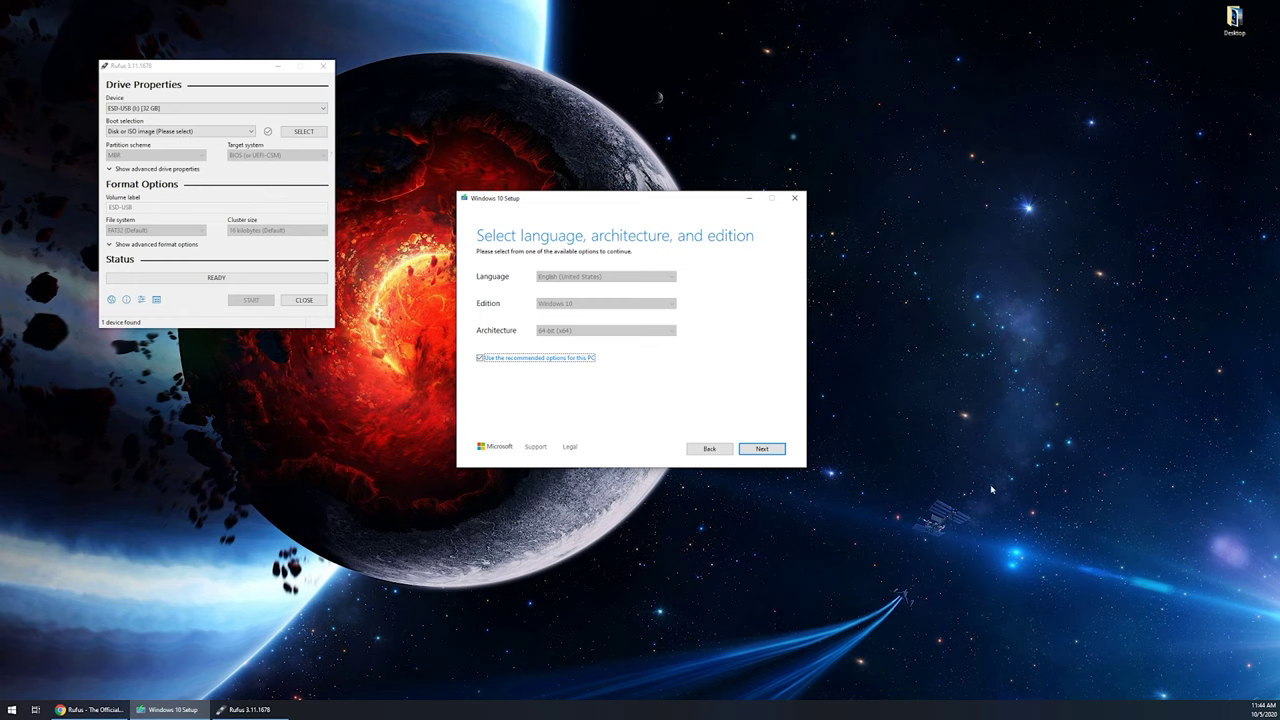
click(761, 449)
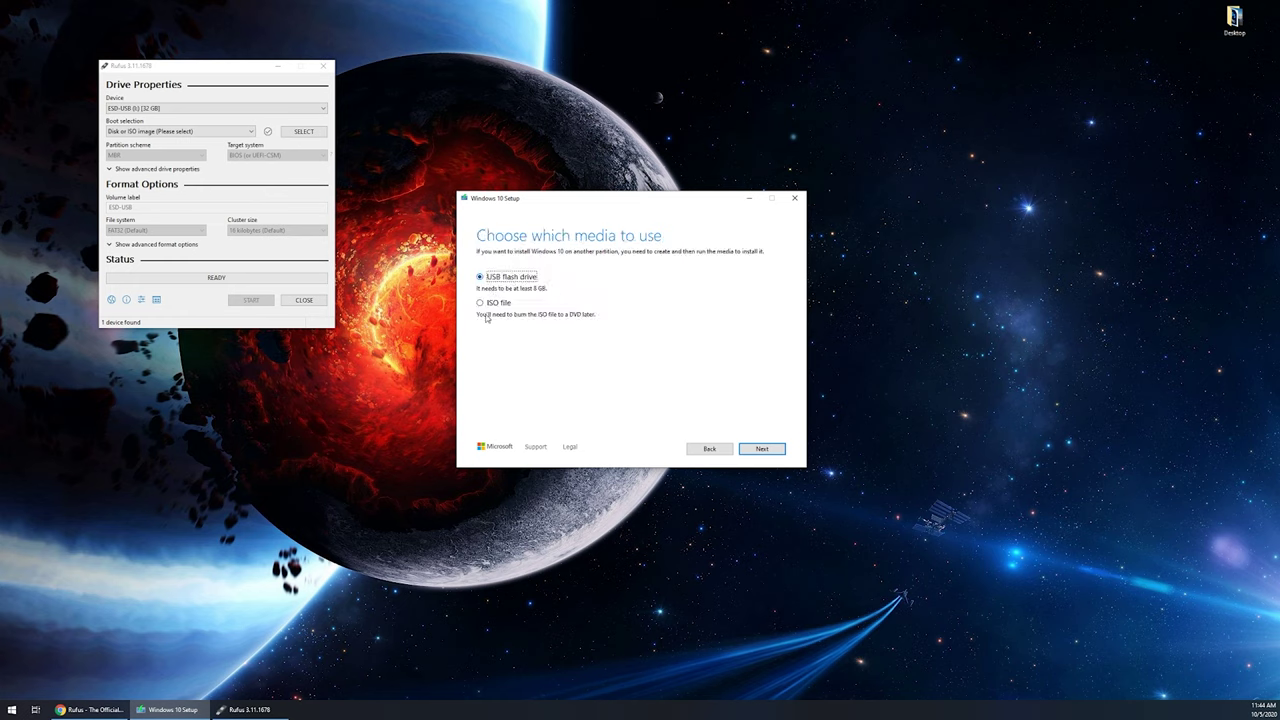
click(497, 303)
click(773, 453)
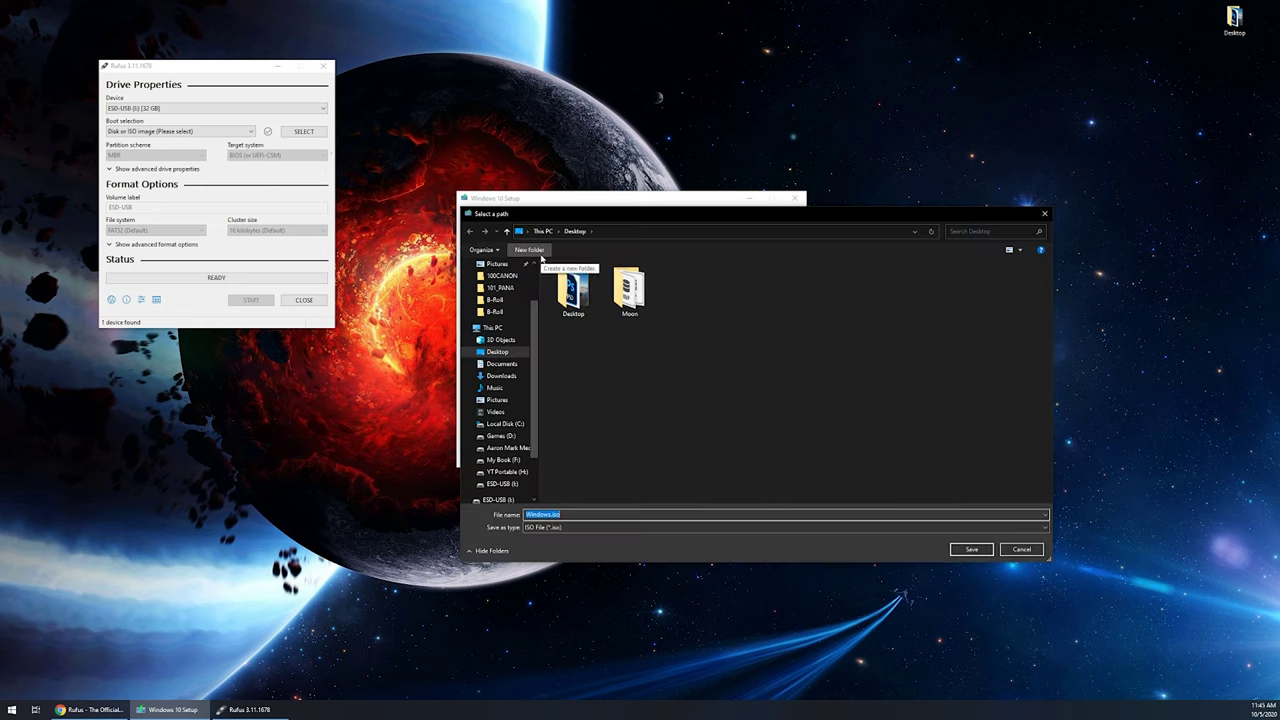
Save the ISO as Windows10.iso on the Desktop, then finish and close Windows 10 Setup
drag(590, 222, 551, 226)
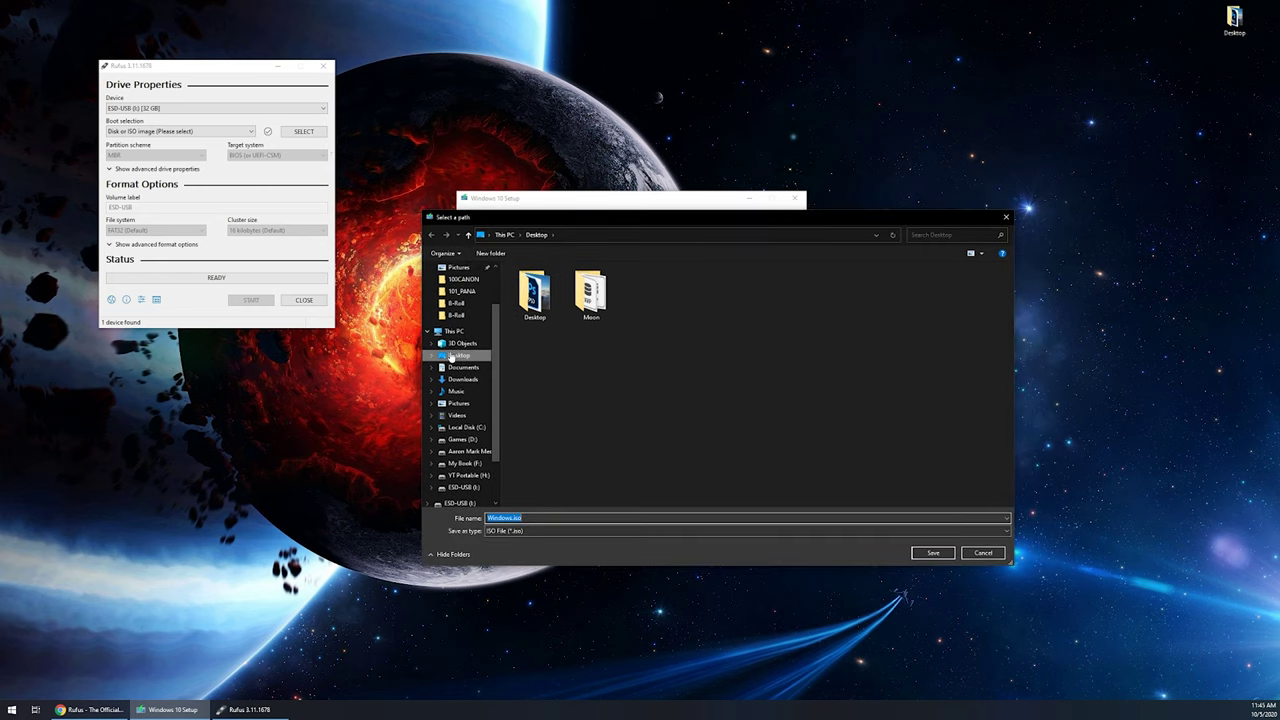
click(700, 518)
click(510, 518)
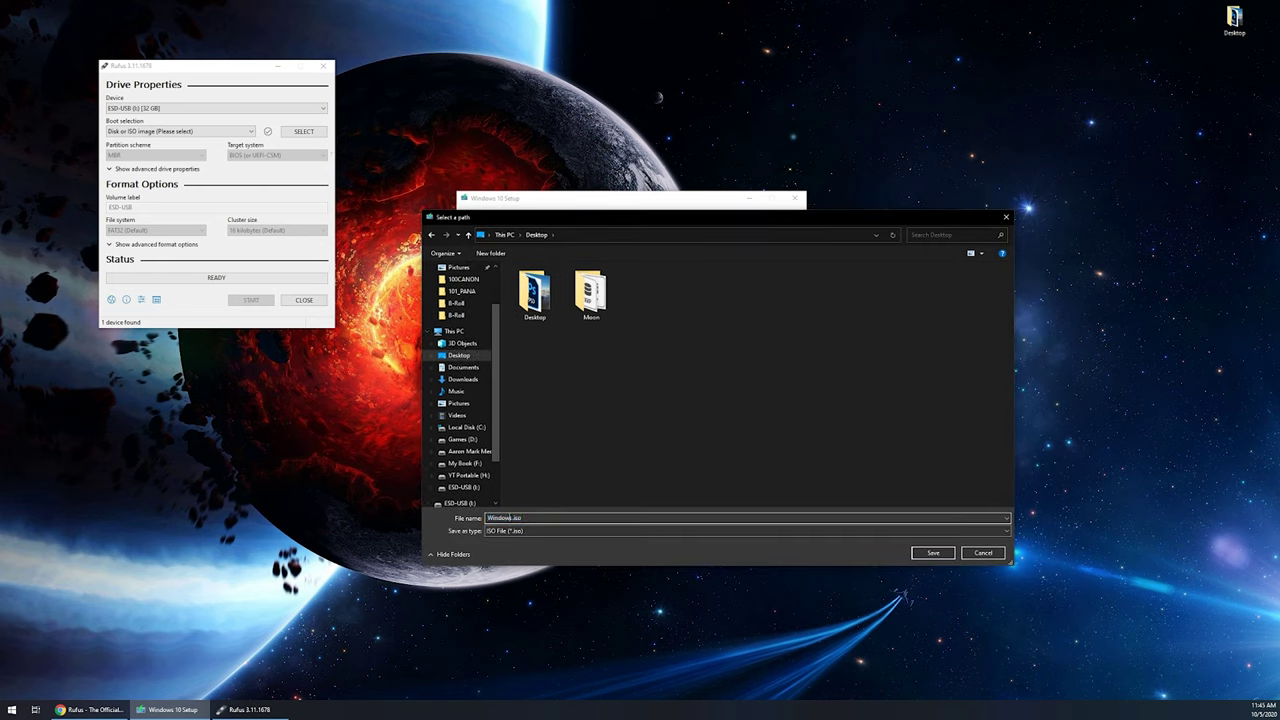
text(10)
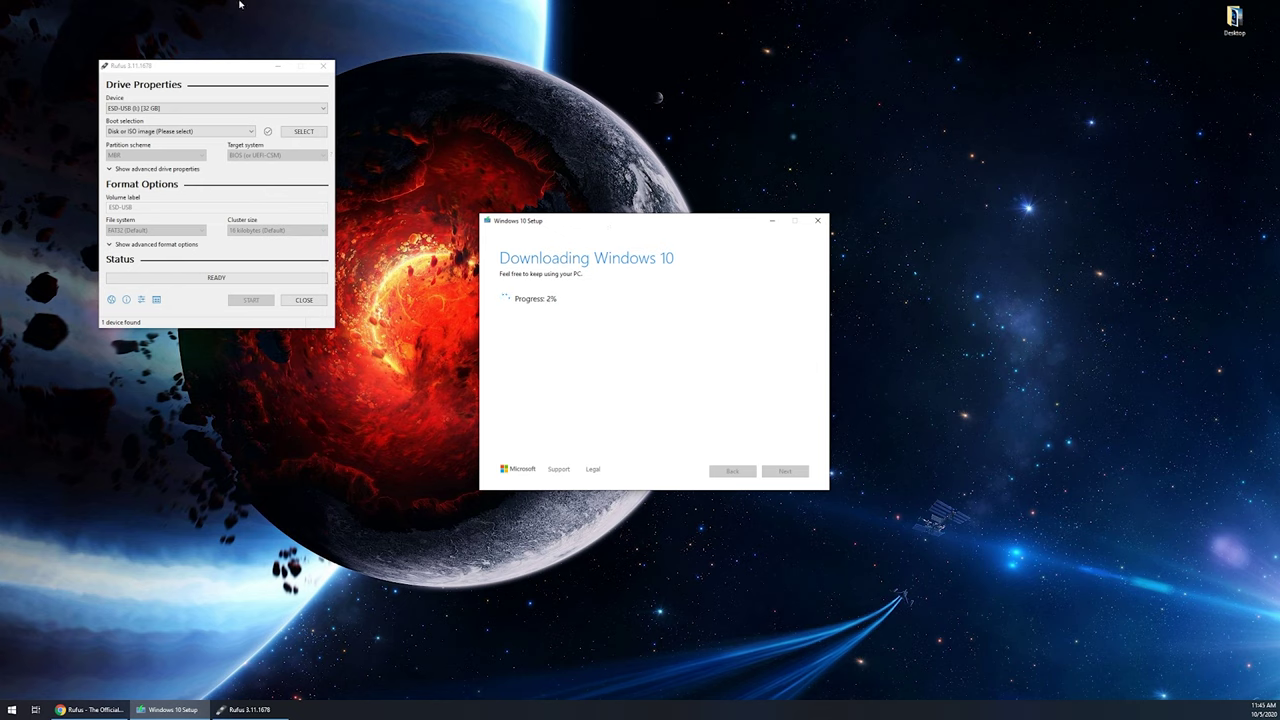
drag(163, 69, 227, 103)
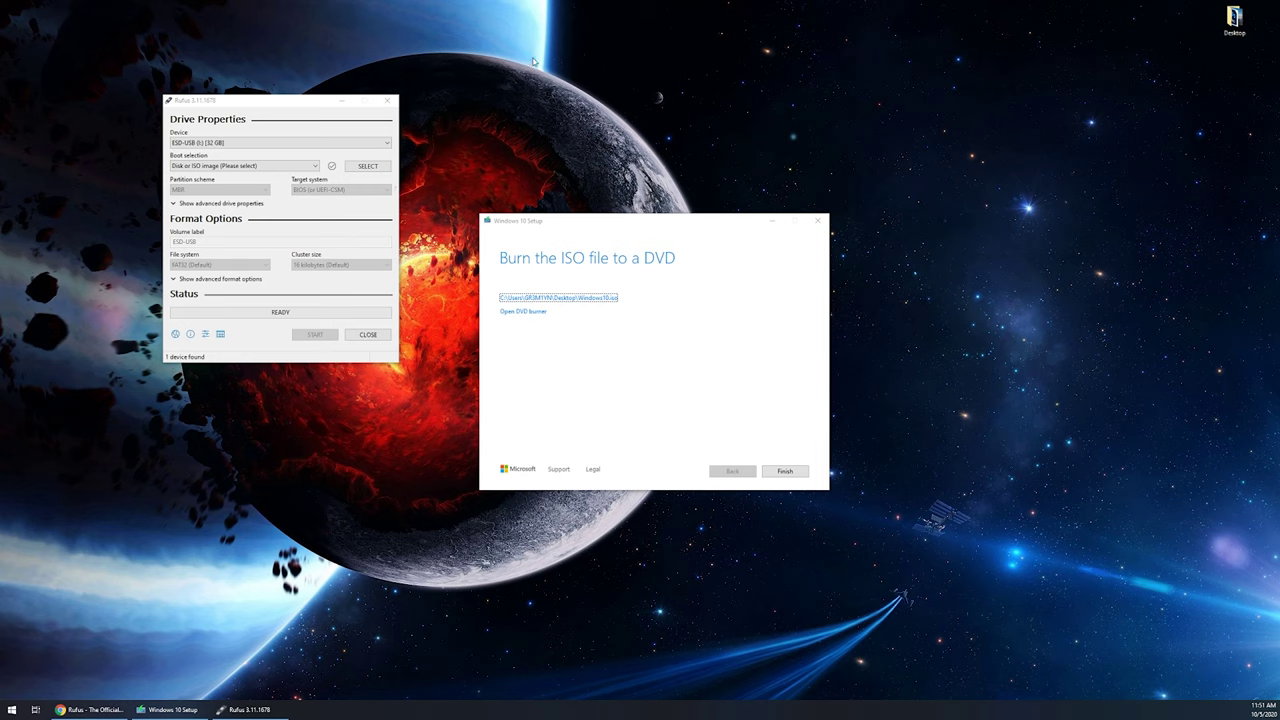
click(785, 471)
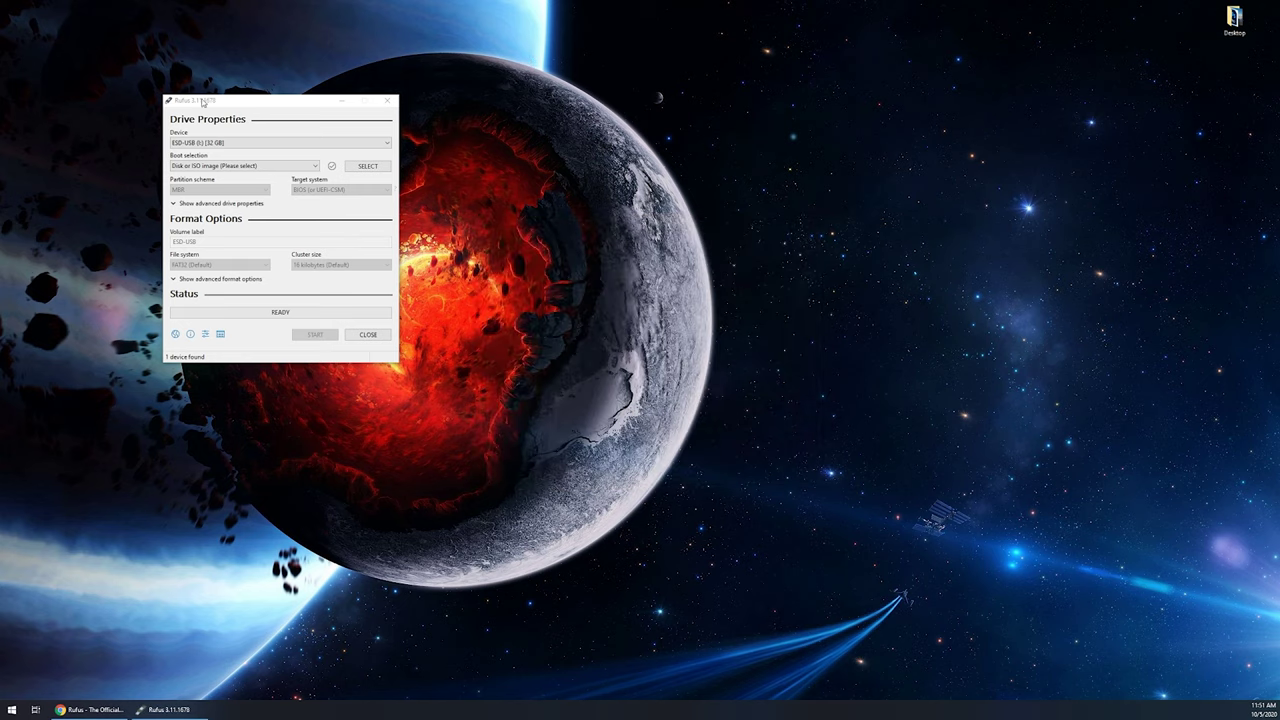
Centre Rufus, keep ESD-USB (I:) 32 GB as the device, and view the boot selection options
drag(222, 104, 551, 176)
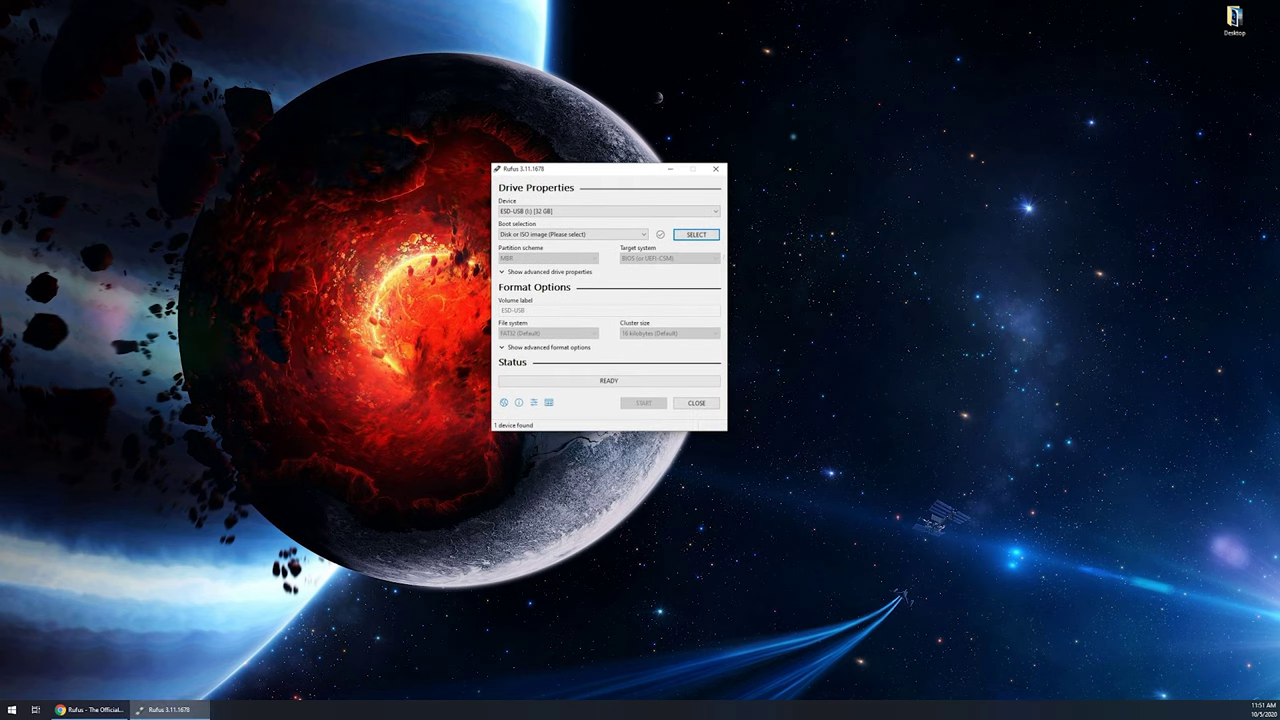
click(458, 62)
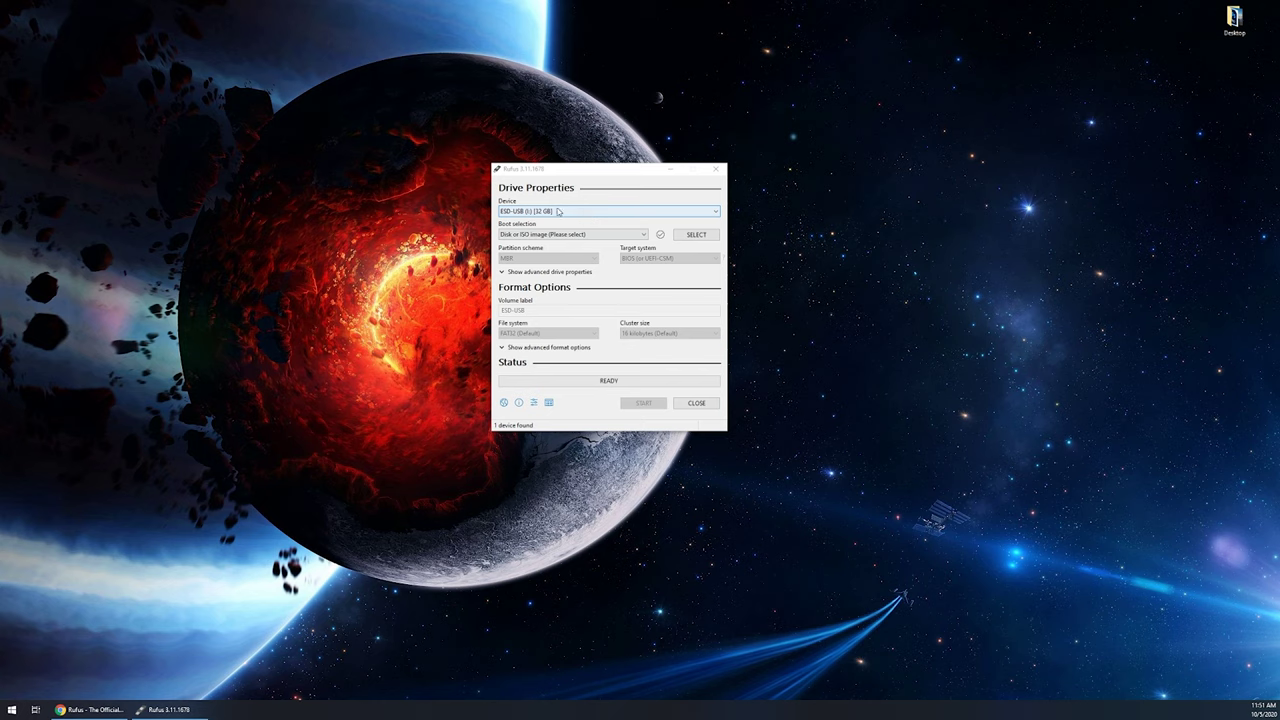
click(519, 211)
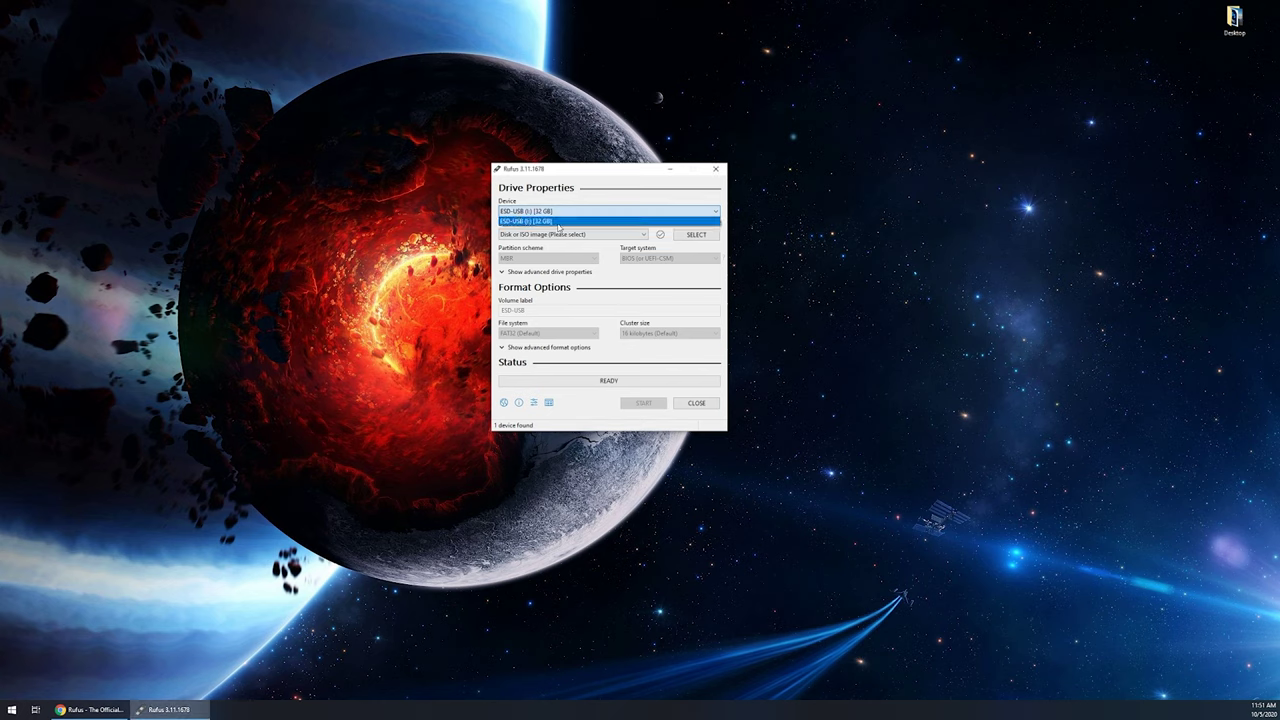
click(558, 221)
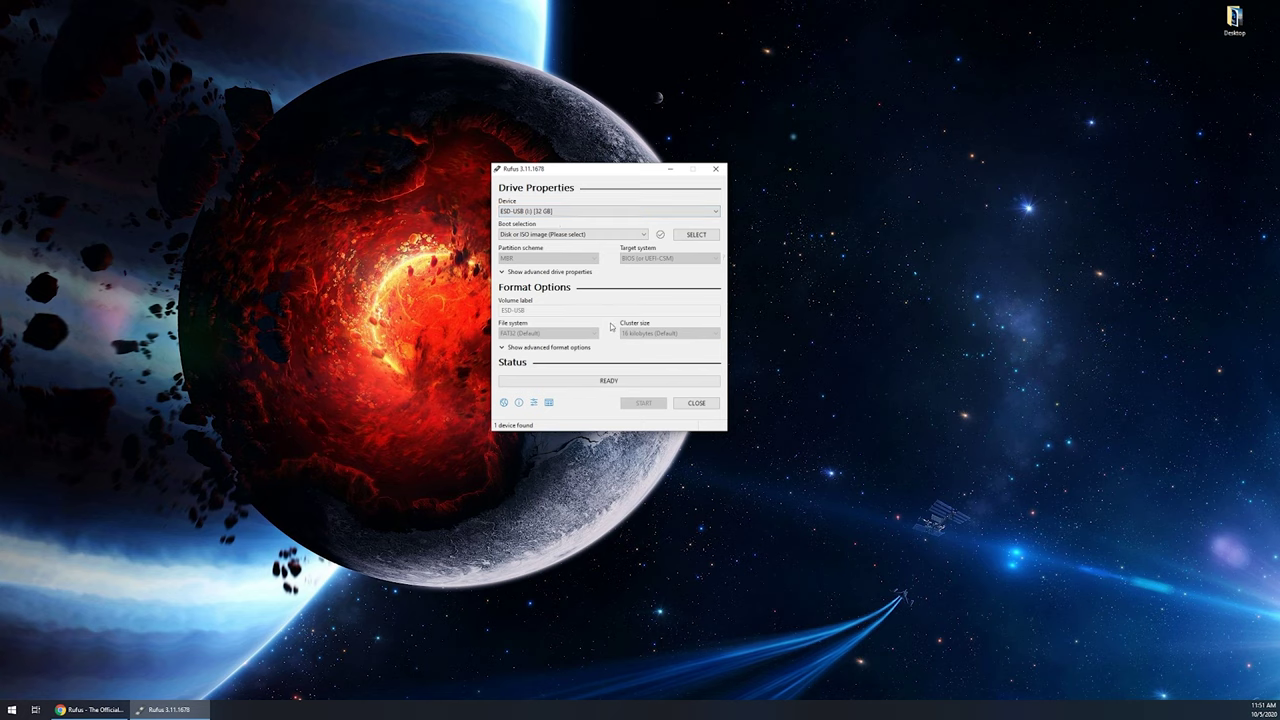
click(537, 235)
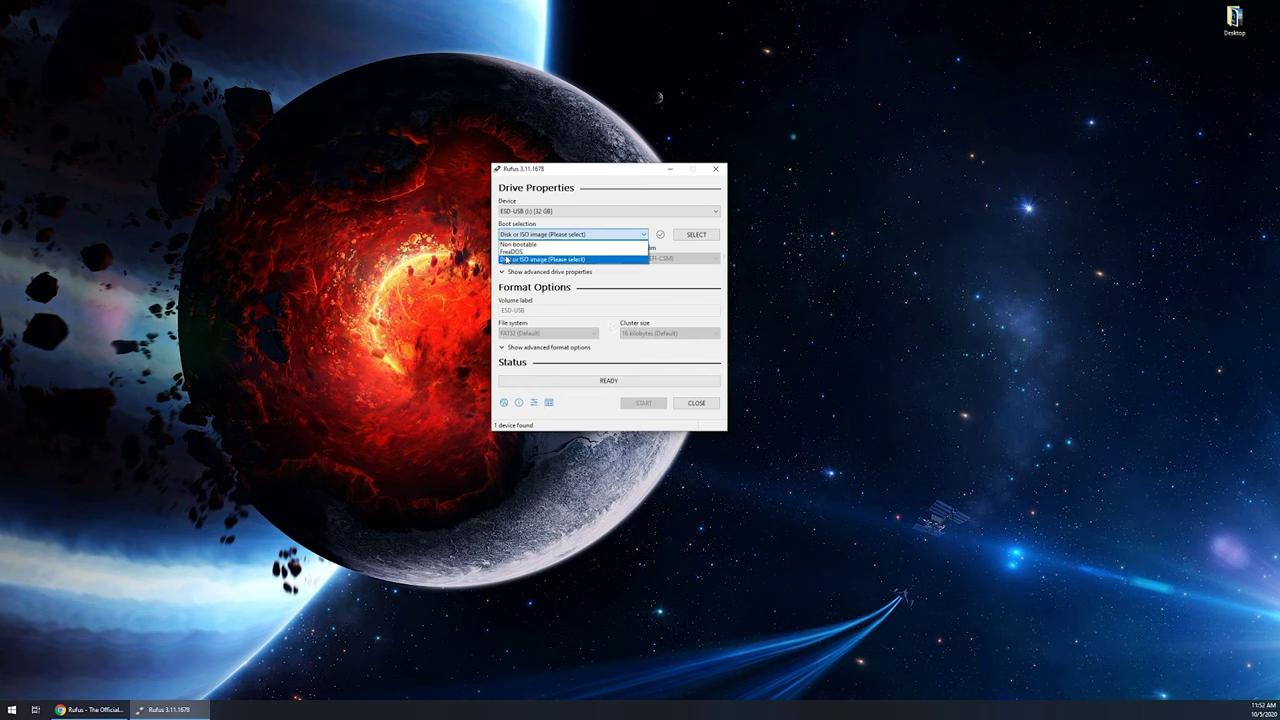
Keep Disk or ISO image as the boot type and load Windows10.iso from the Desktop
click(682, 230)
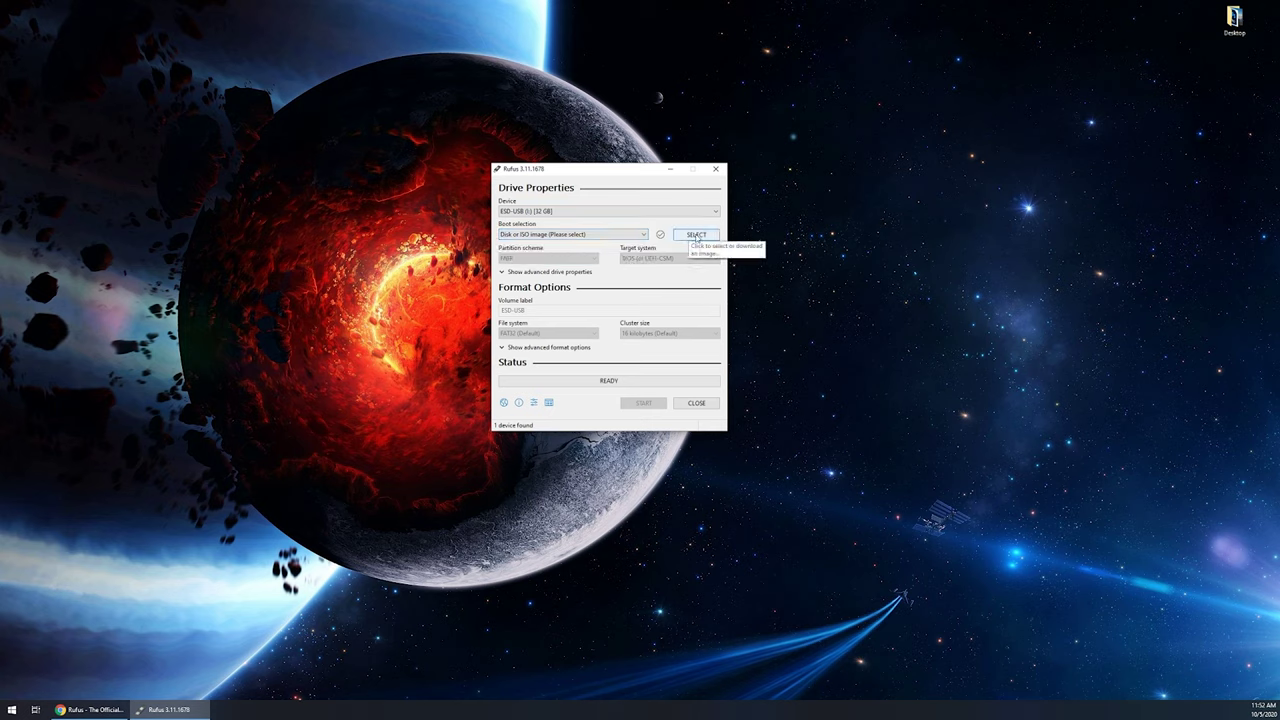
click(696, 236)
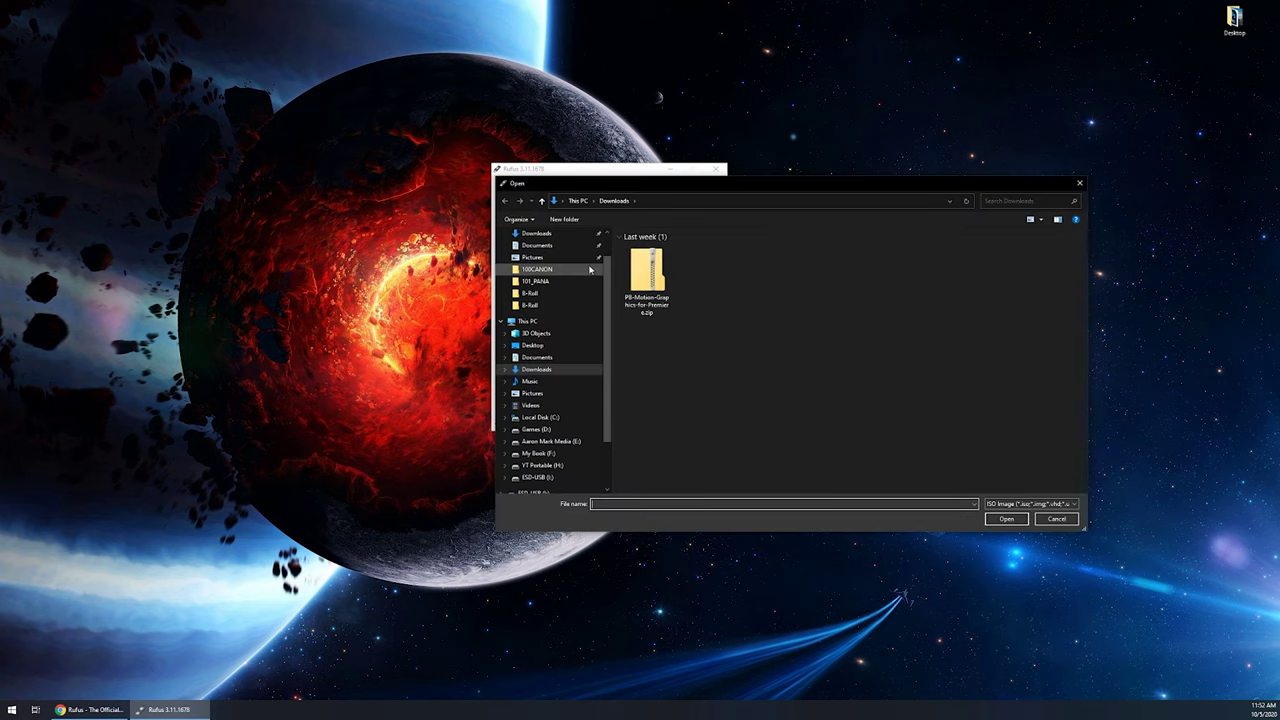
scroll(581, 334, up, 1)
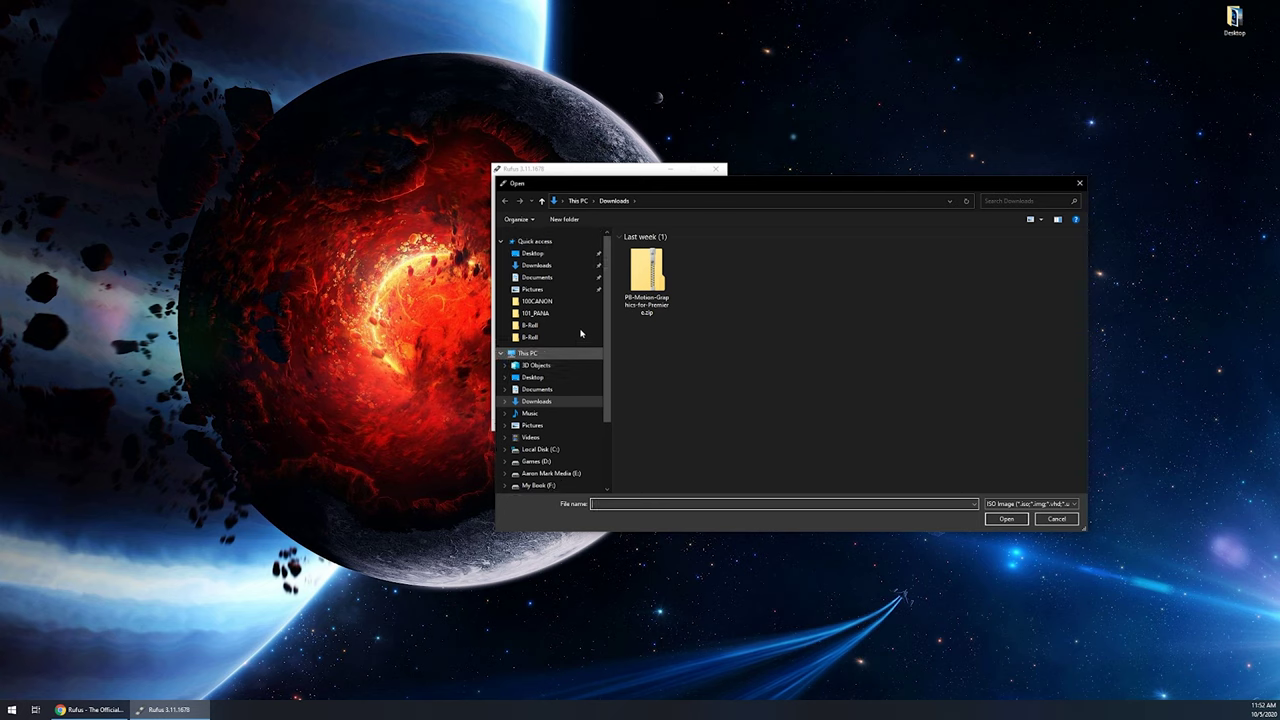
click(531, 254)
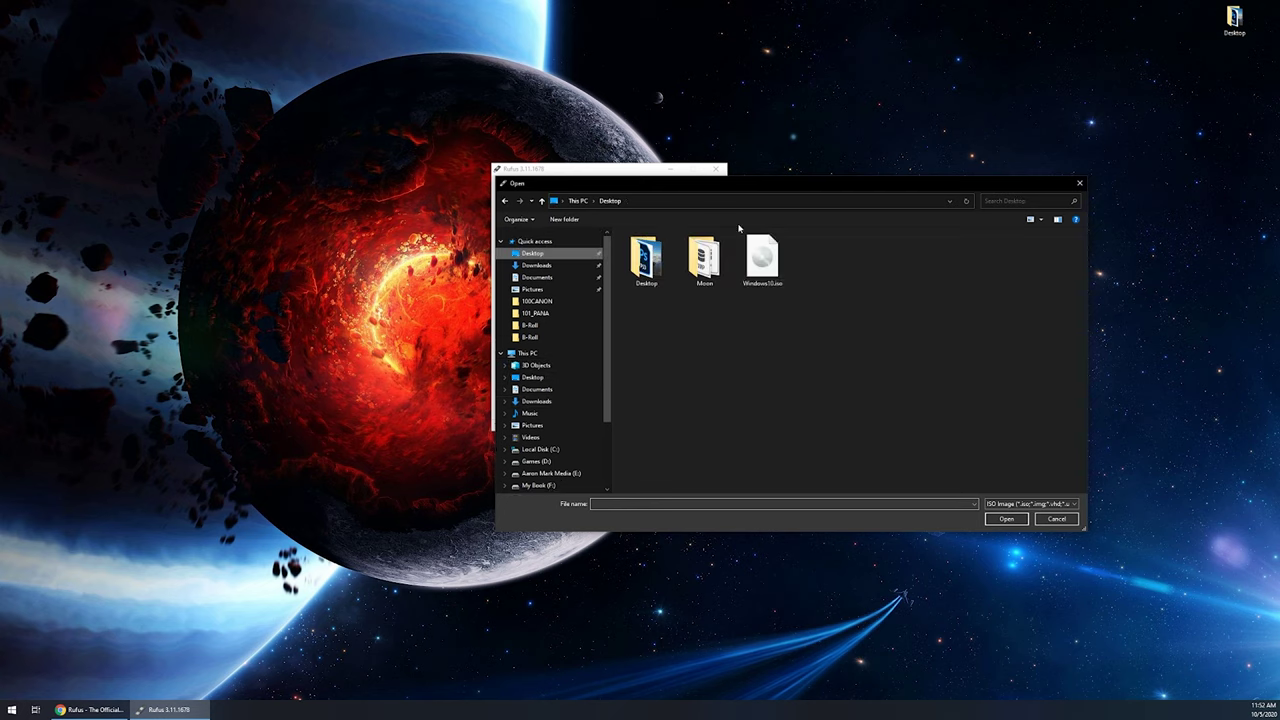
click(773, 275)
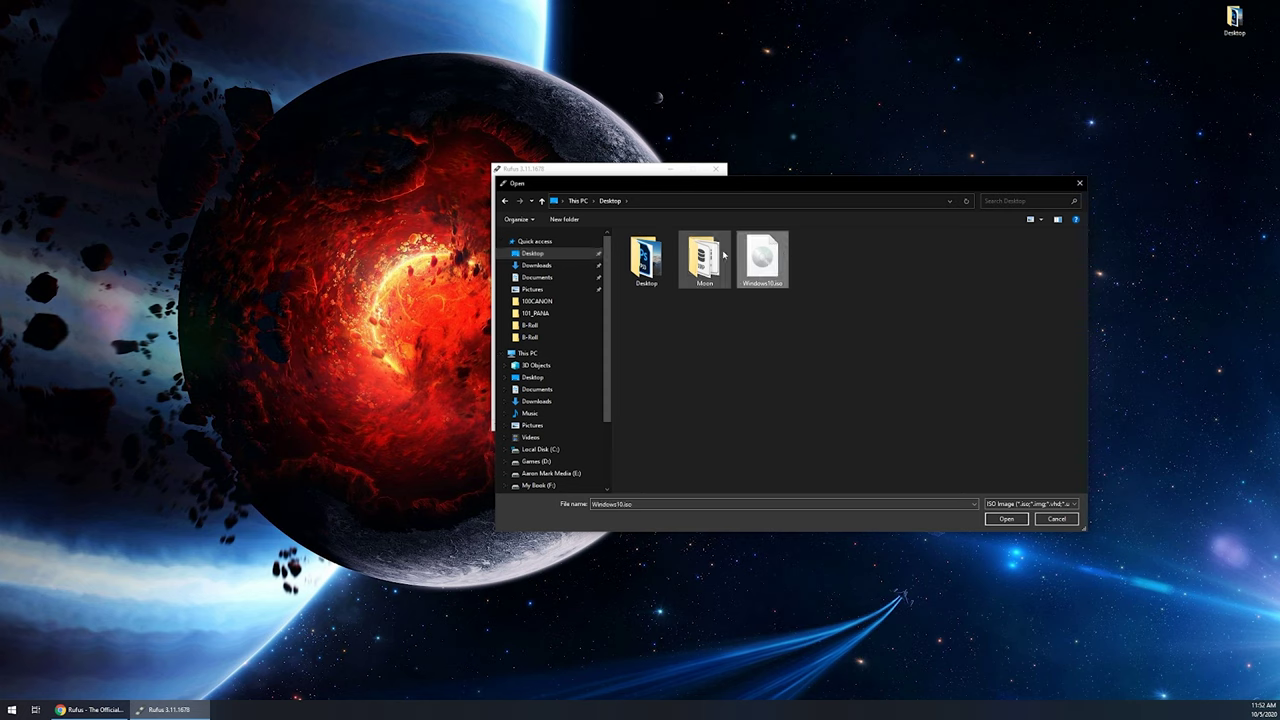
click(1006, 519)
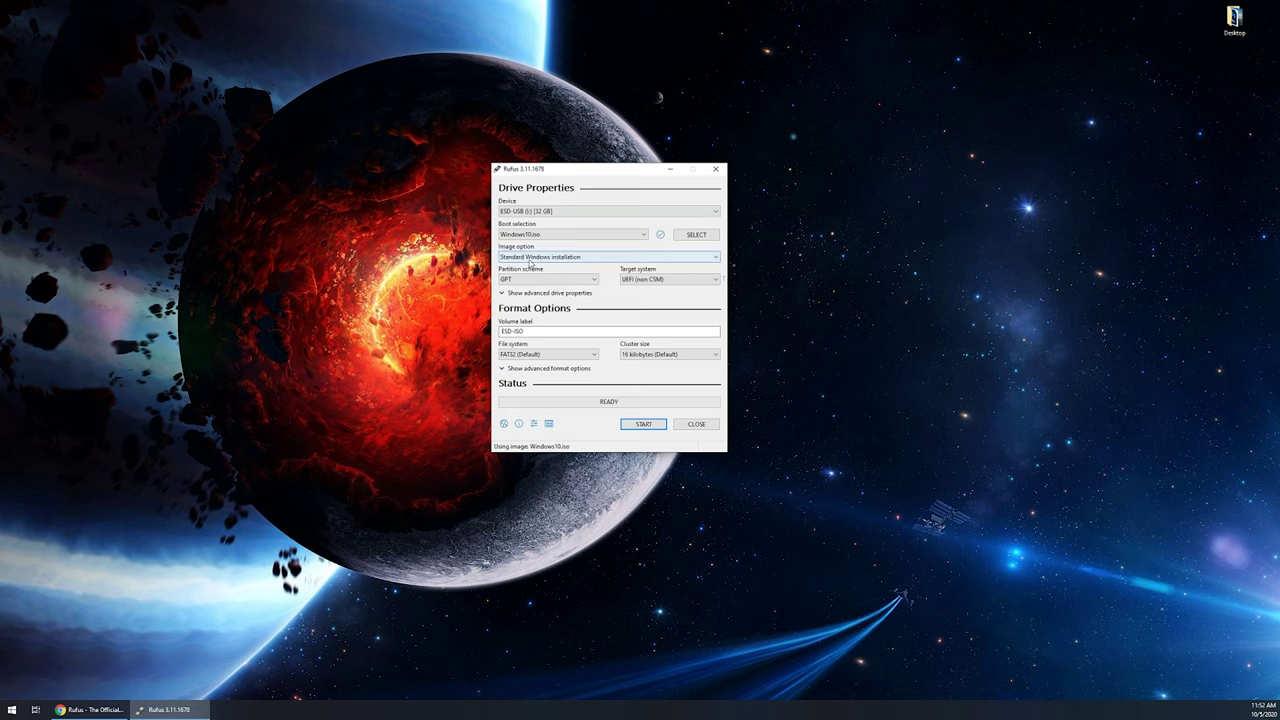
Keep 'Standard Windows installation' as the image option
click(541, 259)
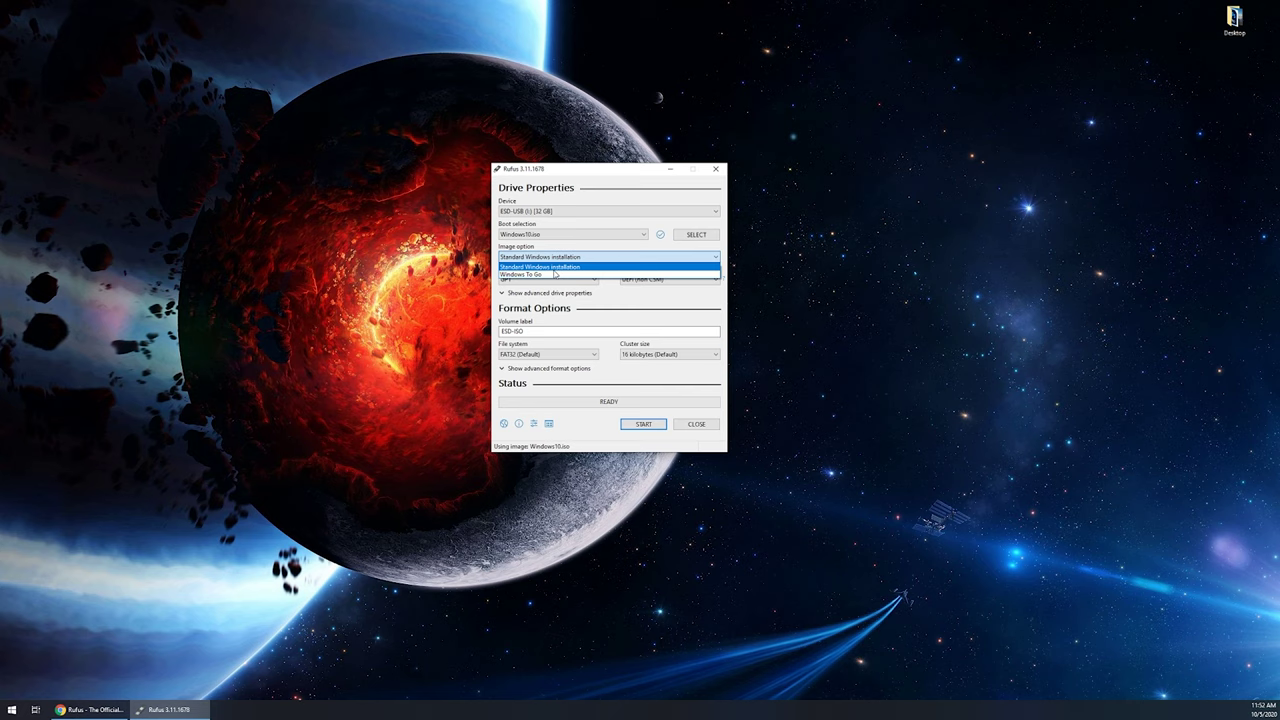
click(546, 267)
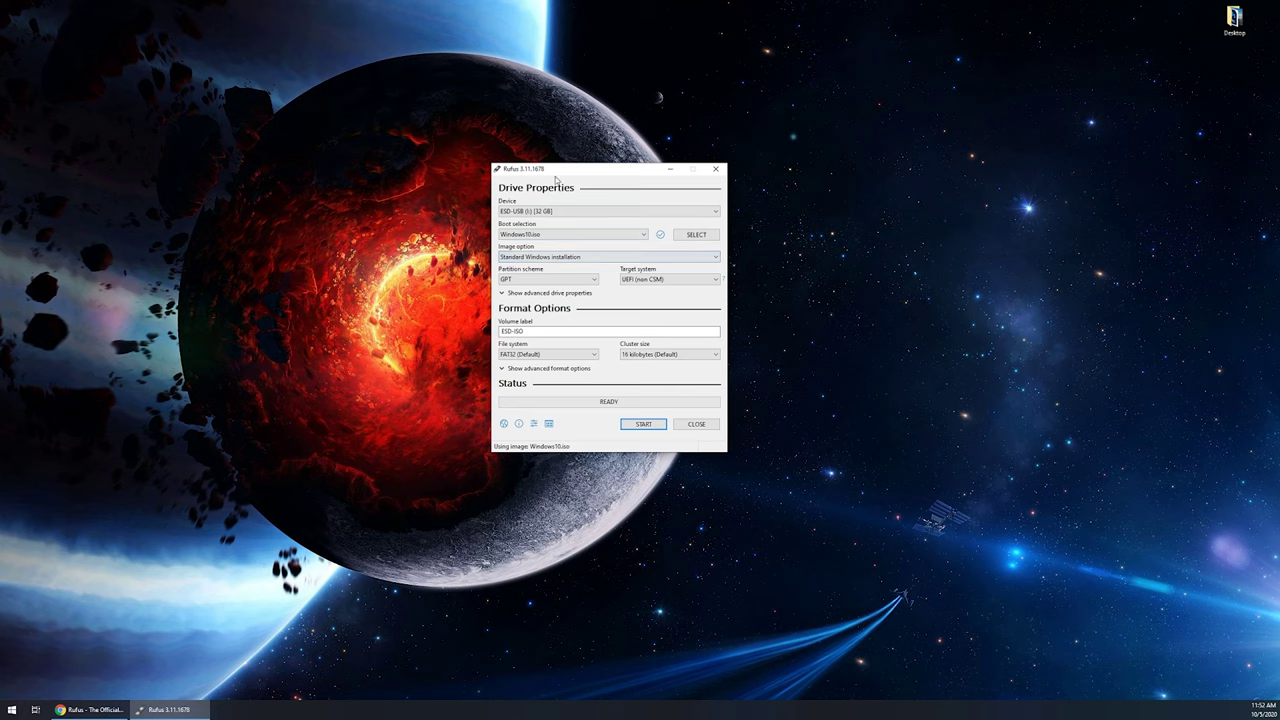
drag(557, 174, 491, 178)
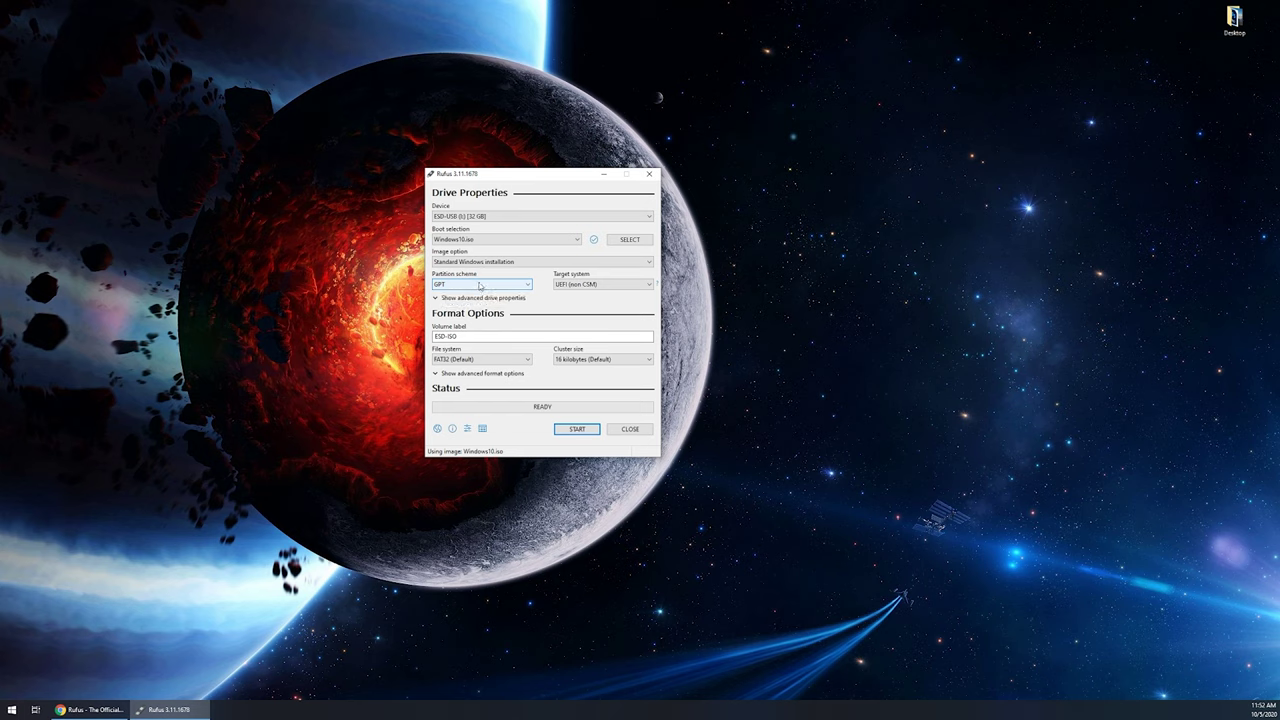
Set the partition scheme to GPT and the target system to UEFI (non CSM)
click(527, 282)
click(439, 294)
click(590, 284)
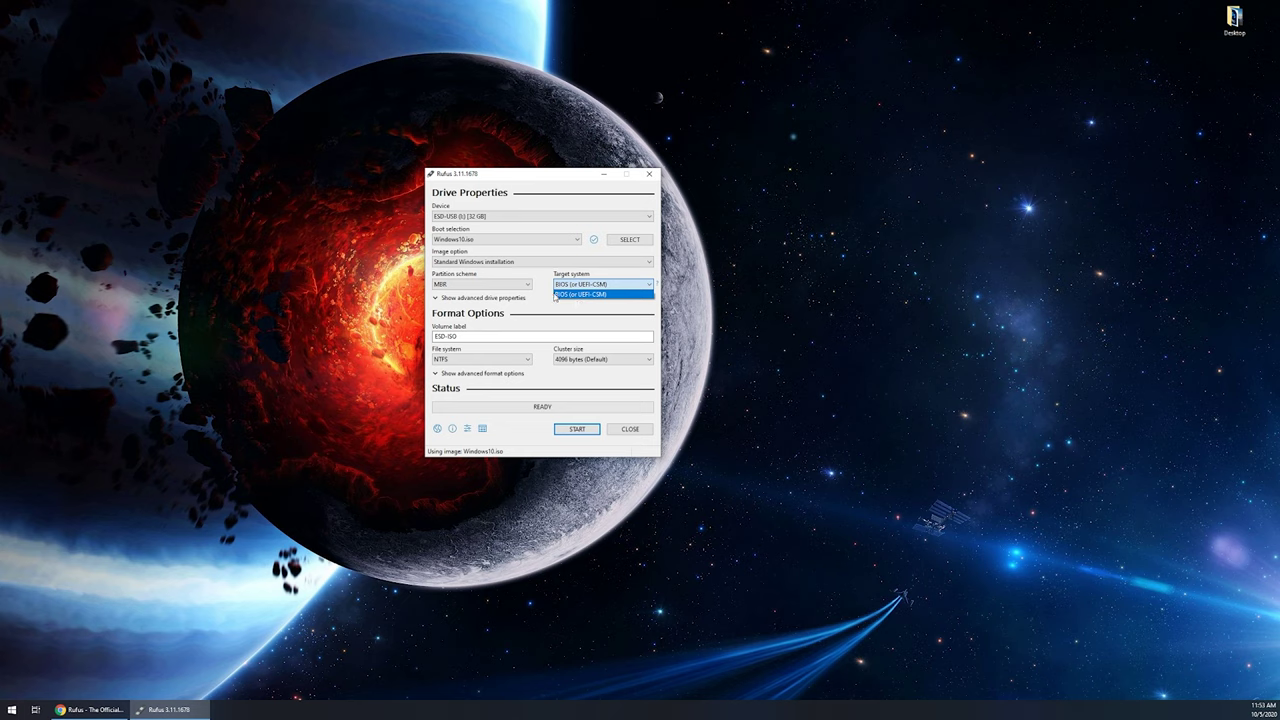
click(514, 284)
click(504, 284)
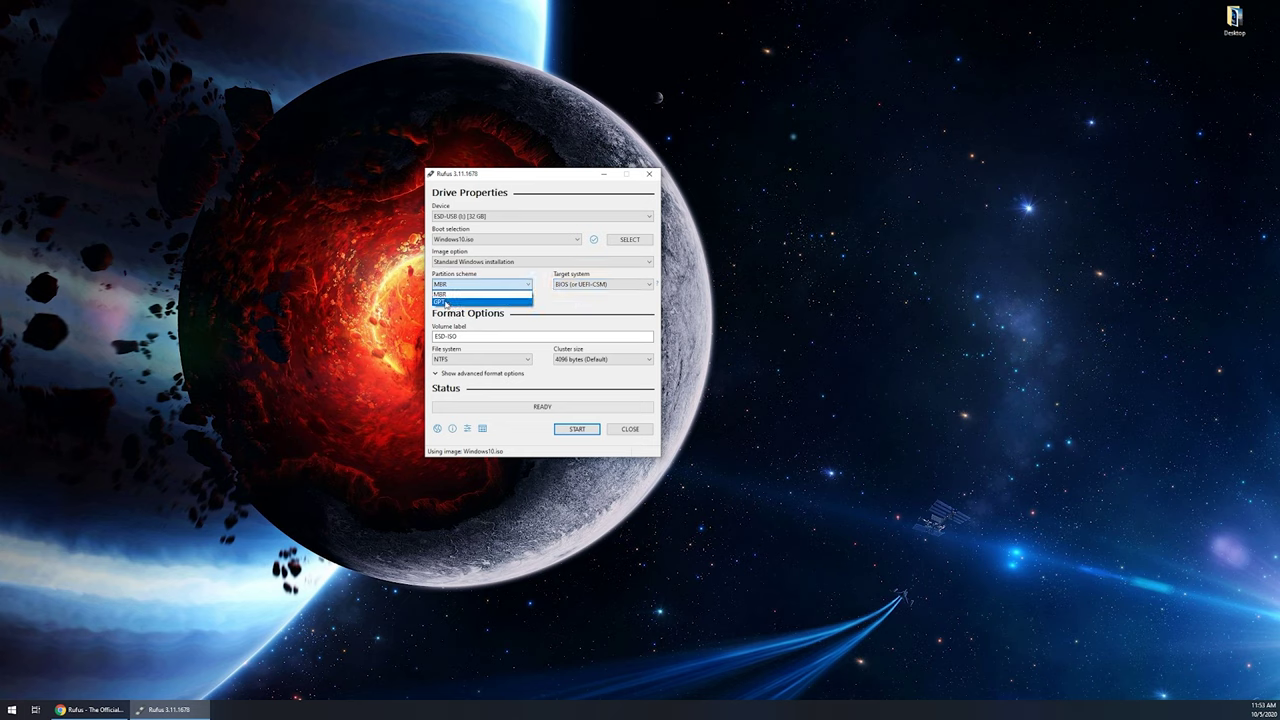
click(450, 305)
click(645, 285)
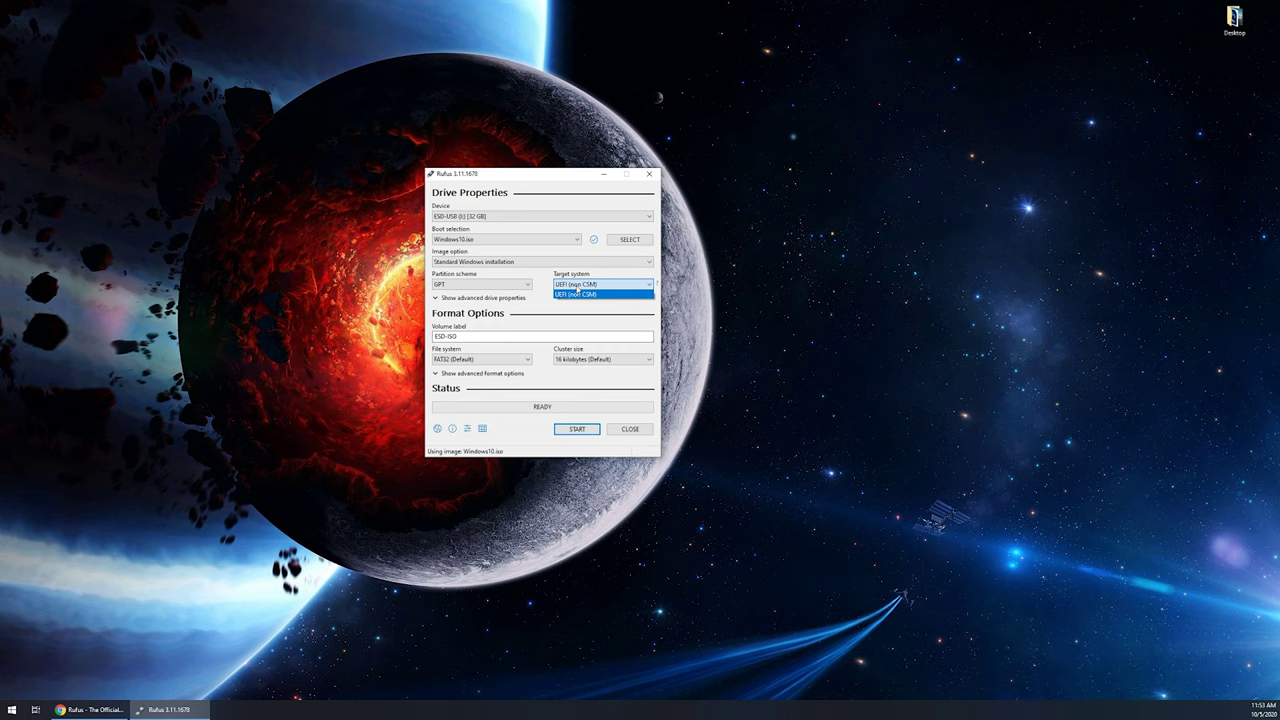
click(576, 293)
Change the volume label from ESD-ISO to 'YT Demo ISO', keeping FAT32 and 16 kilobyte clusters
drag(460, 336, 431, 320)
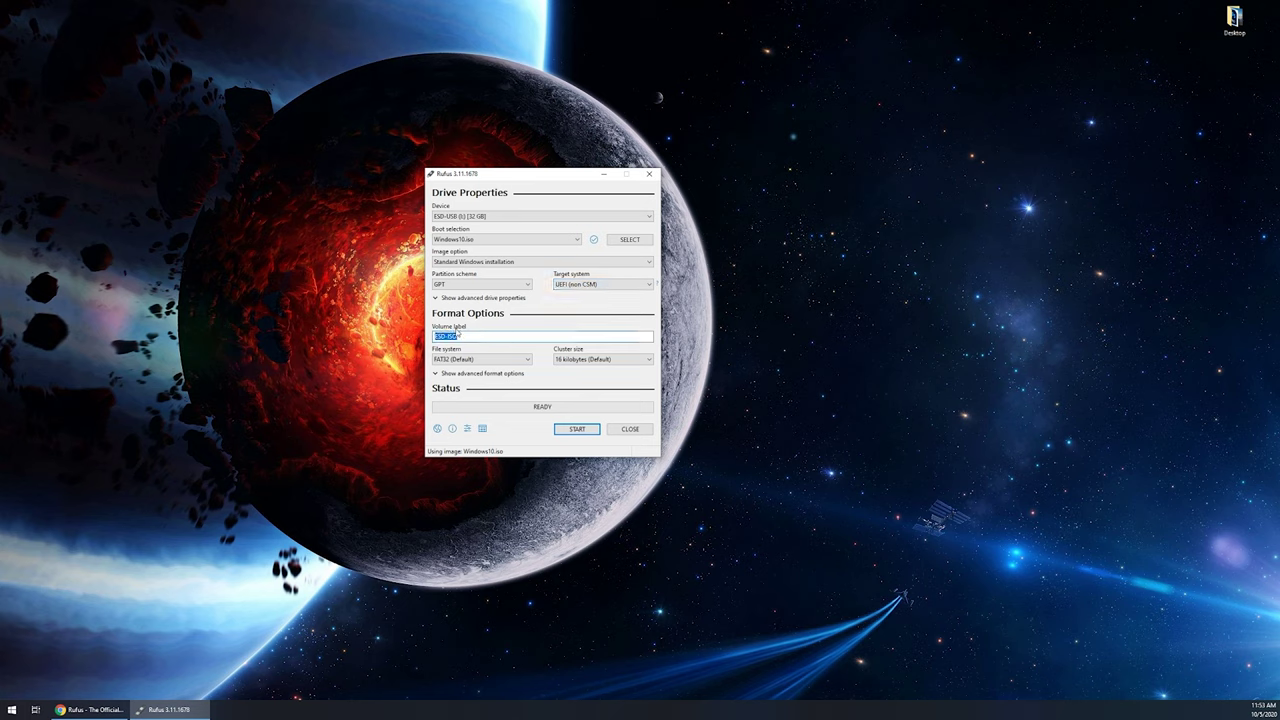
text(YT Demo ISO)
click(467, 373)
click(468, 359)
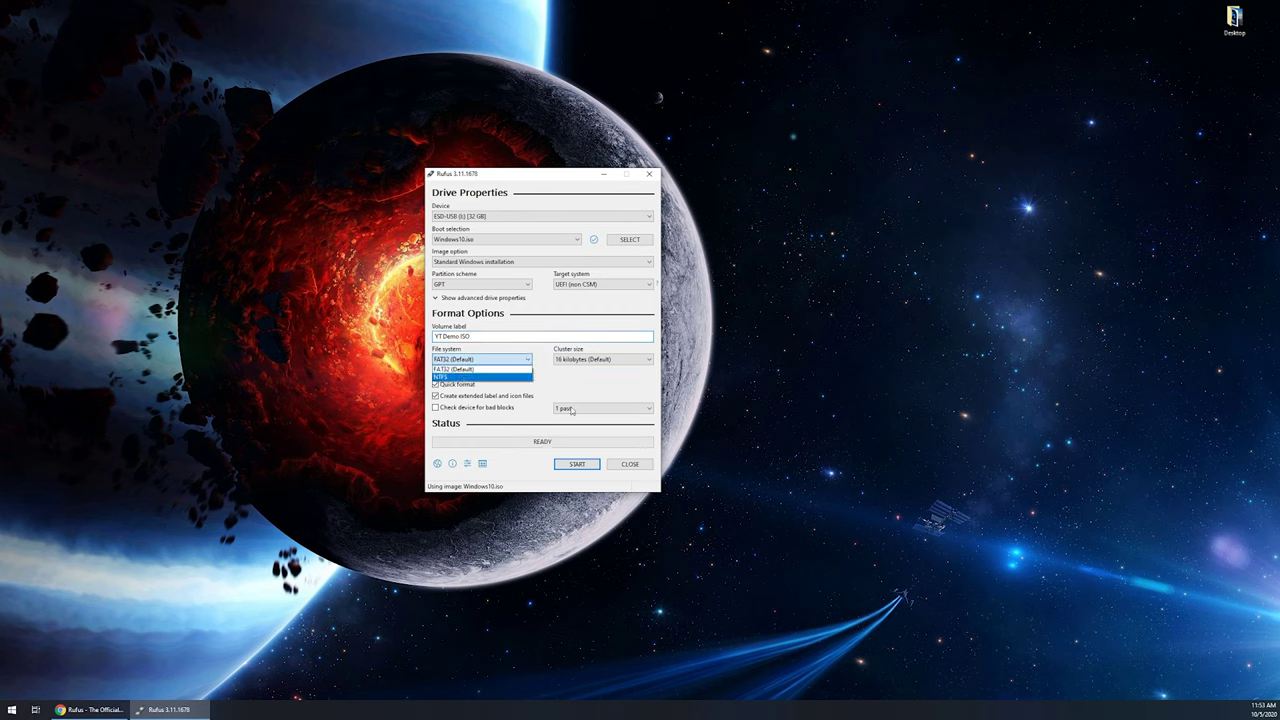
click(445, 370)
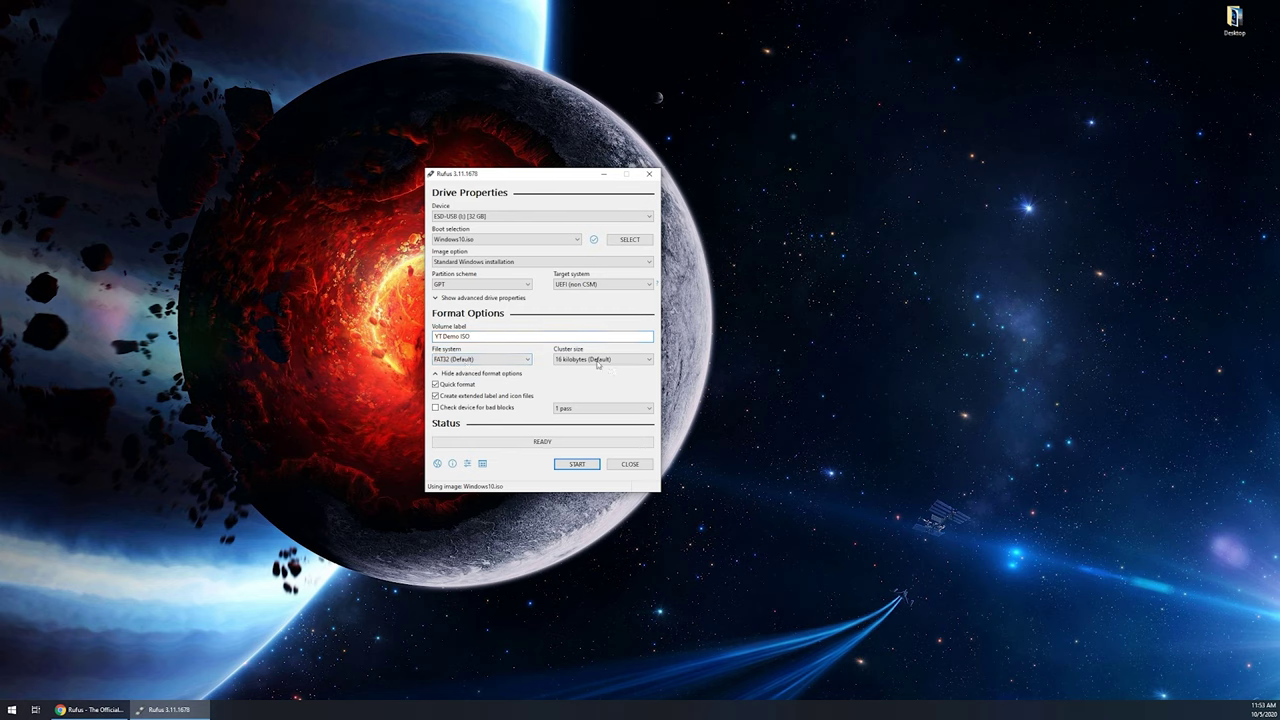
click(600, 359)
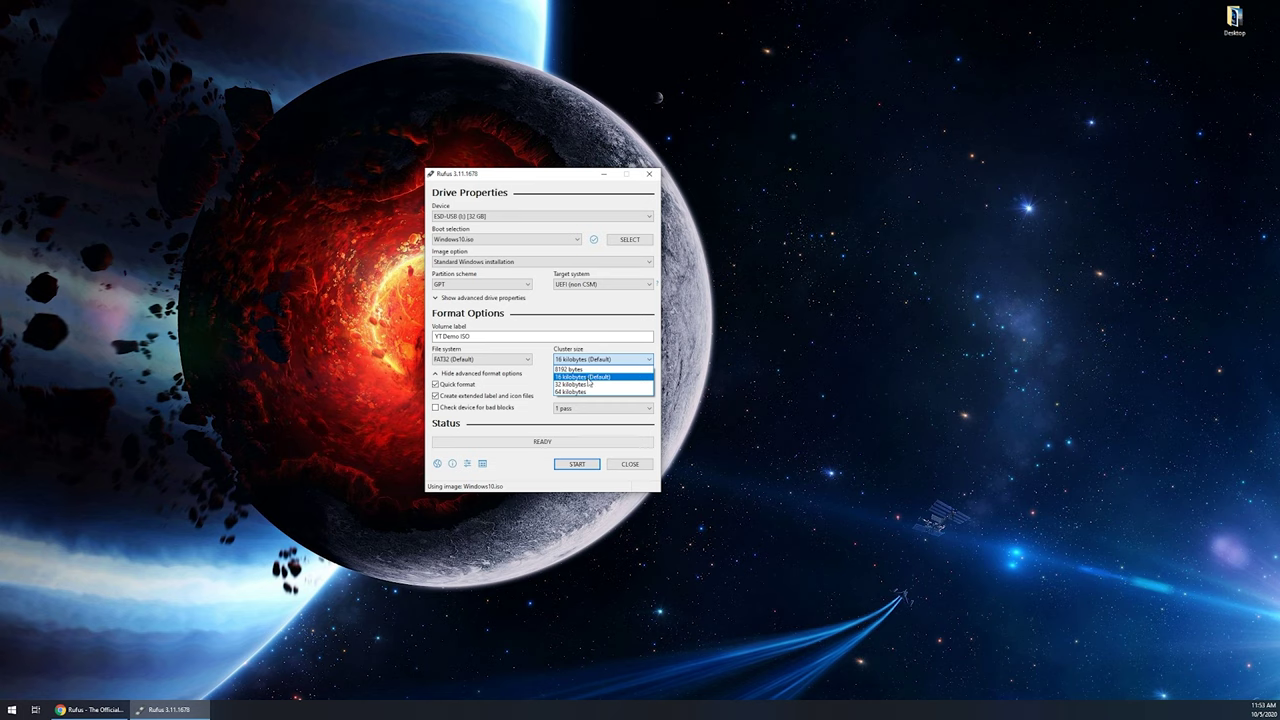
click(588, 377)
click(470, 373)
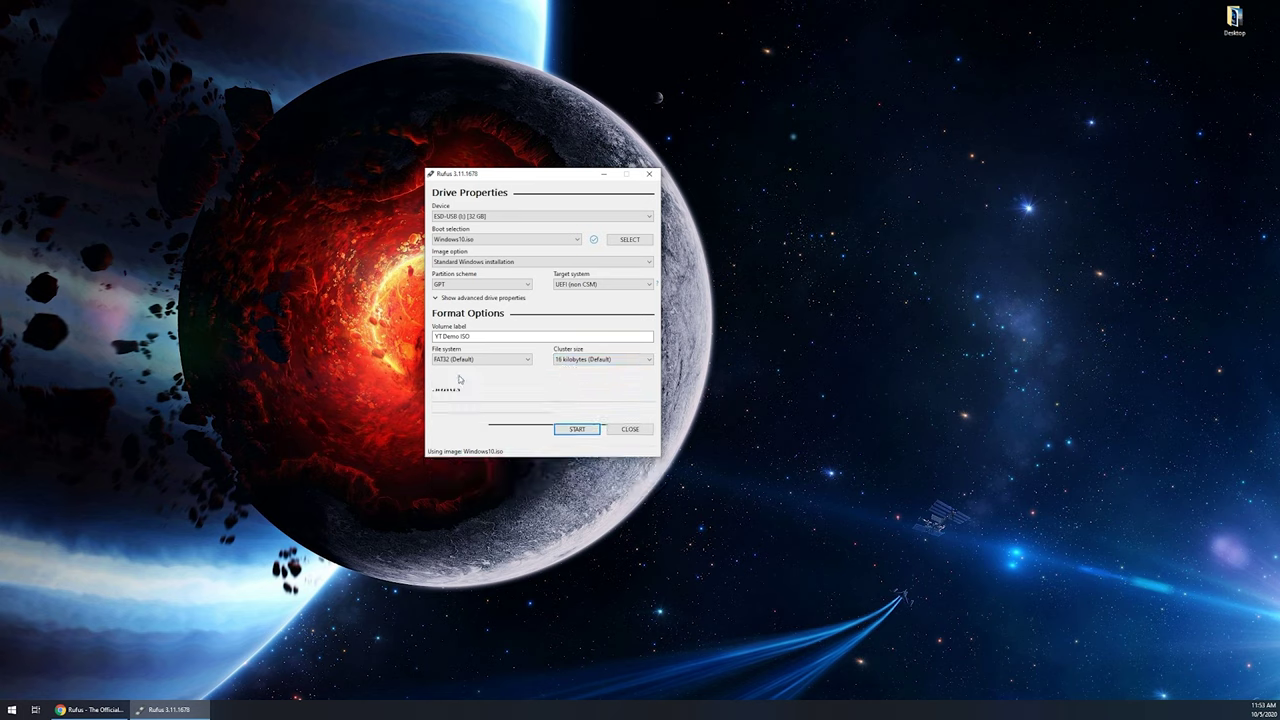
Start writing to the ESD-USB (I:) drive and move the data-destruction warning aside
click(576, 430)
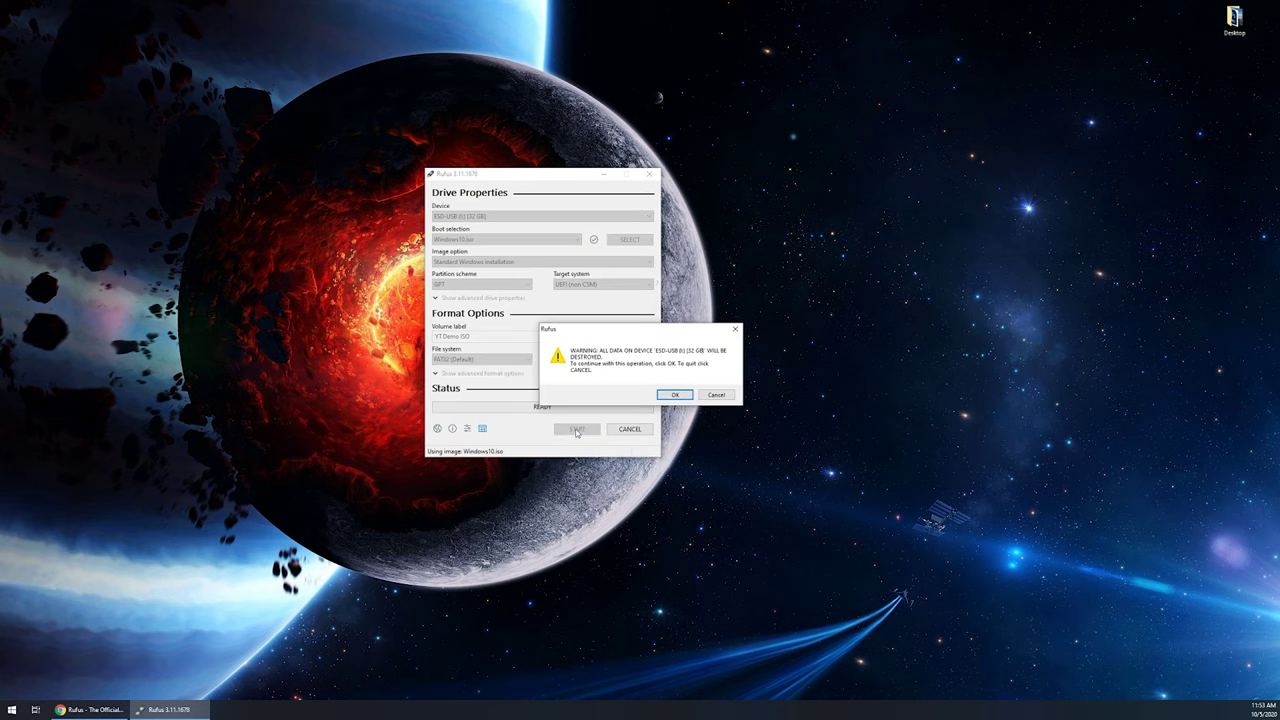
mouse_move(628, 330)
mouse_down()
mouse_move(612, 297)
mouse_move(618, 309)
mouse_up()
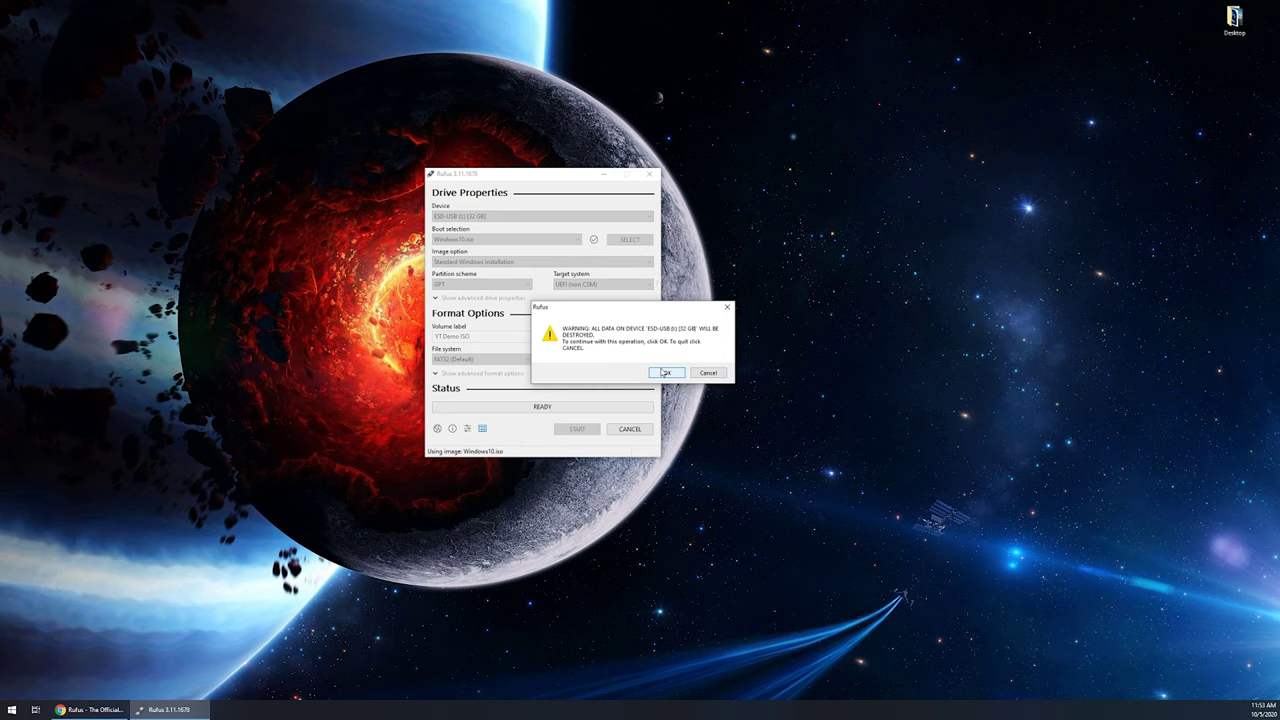
drag(610, 317, 602, 313)
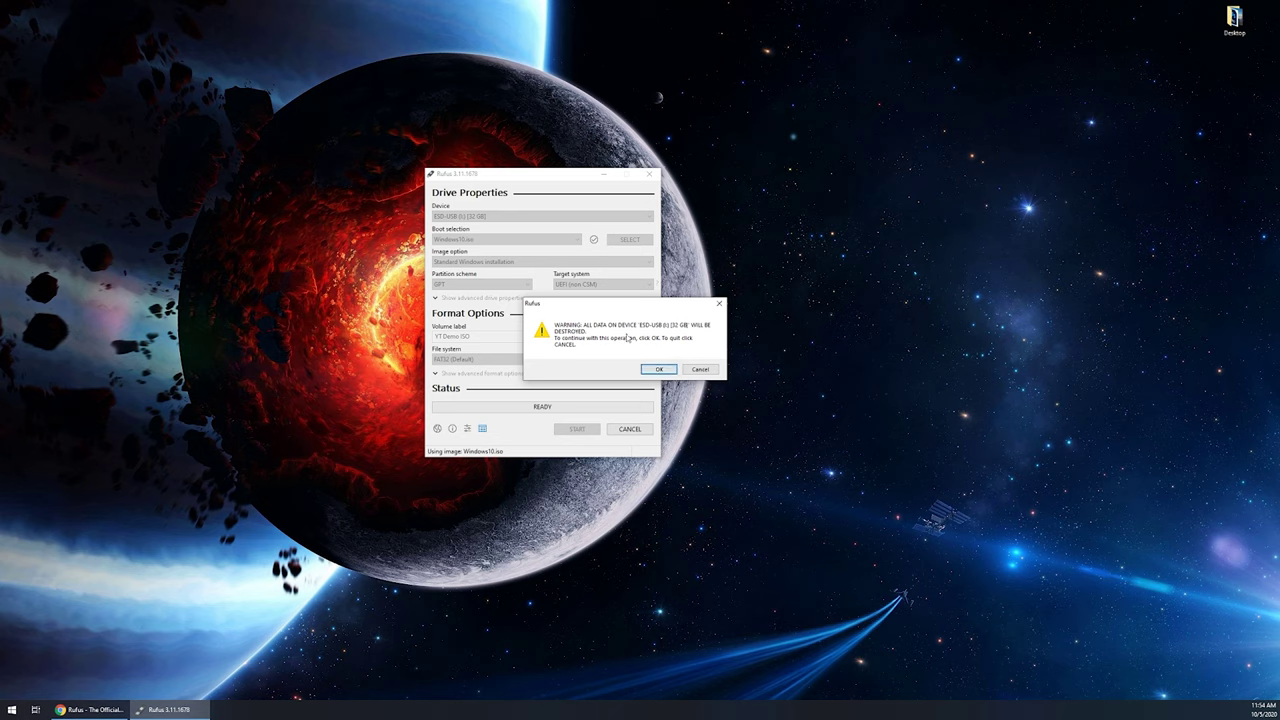
Confirm erasing the ESD-USB drive so Rufus begins writing the Windows 10 image
click(658, 369)
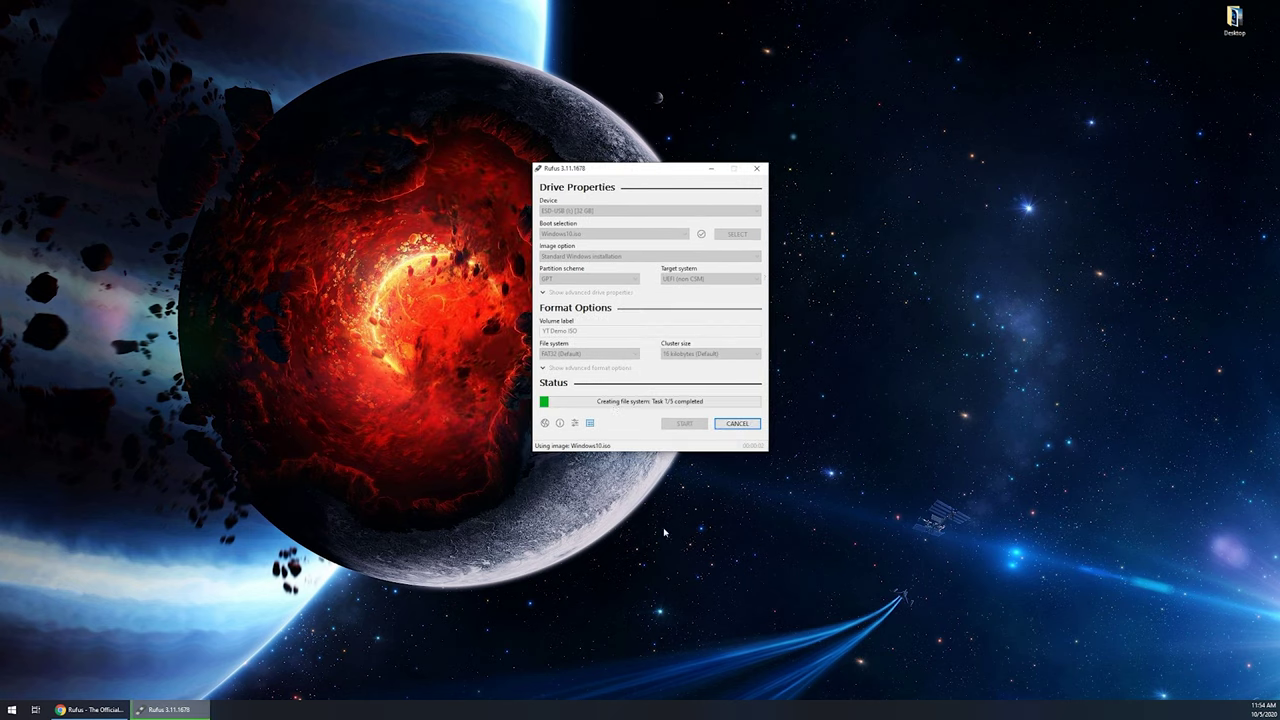